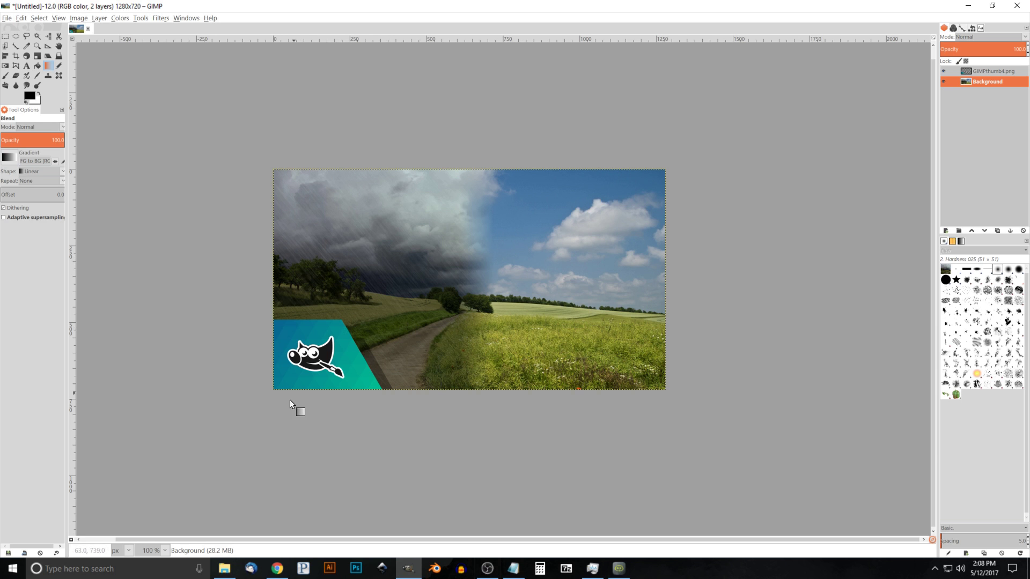
# Open field-175959_1920.jpg from the Tutorials folder in GIMP and switch to the GIMP window
pyautogui.click(224, 569)
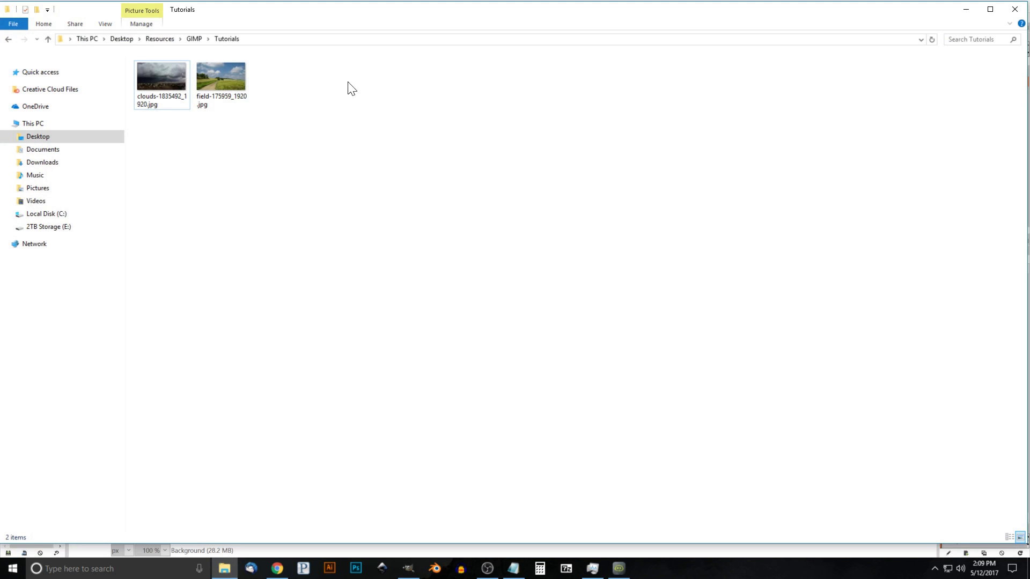
pyautogui.click(234, 96)
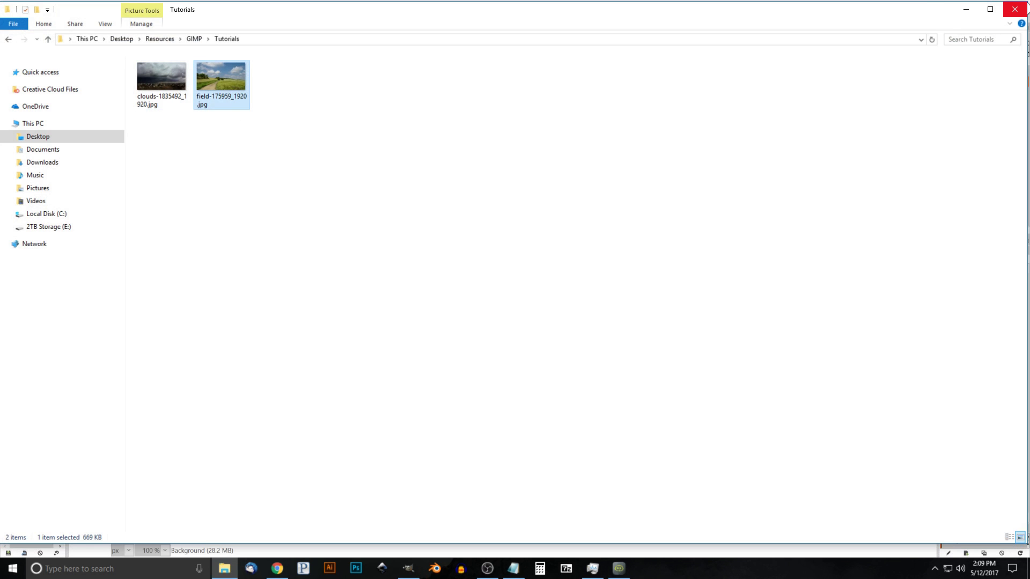
pyautogui.rightClick(205, 91)
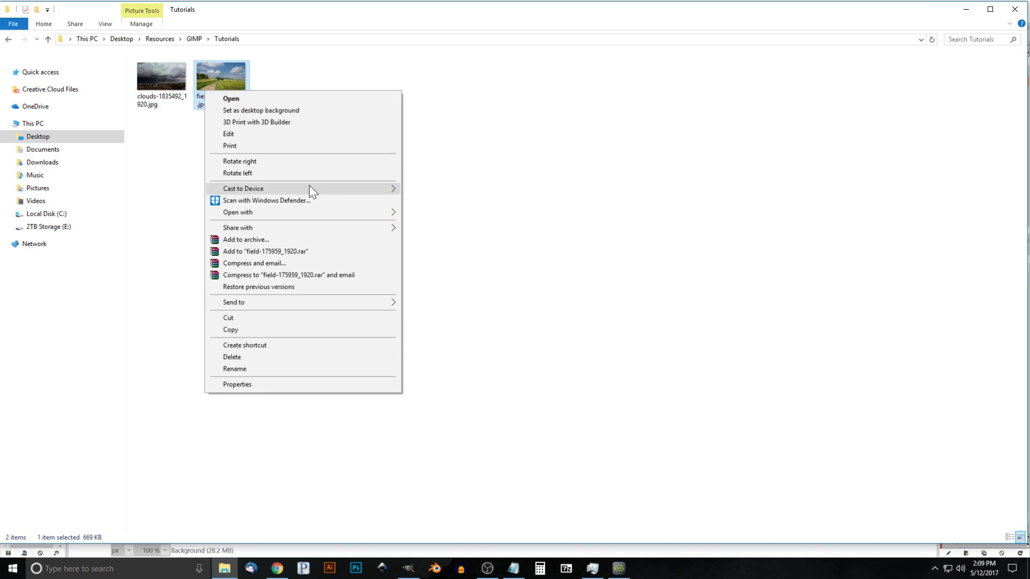
pyautogui.moveTo(346, 215)
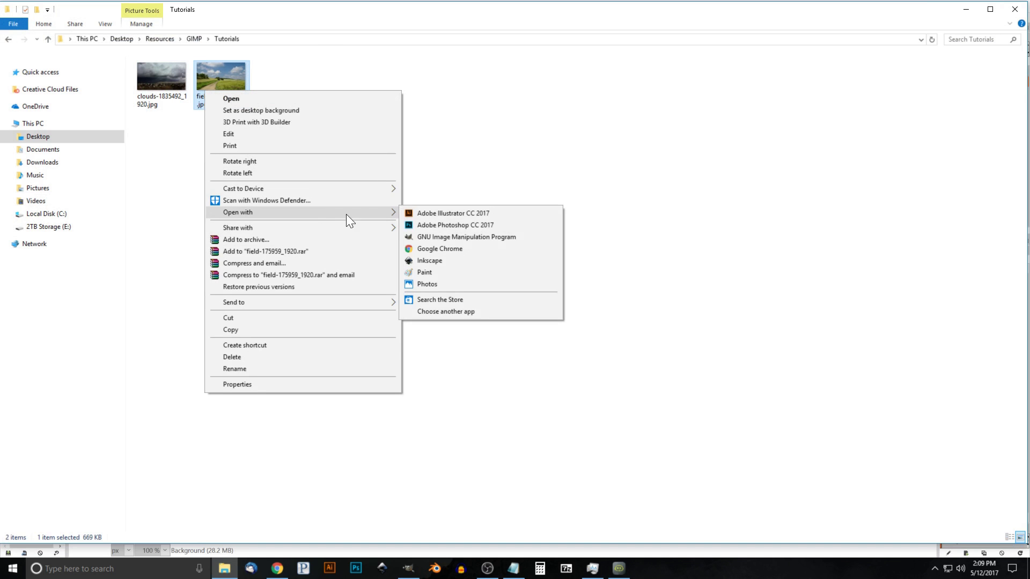
pyautogui.click(448, 236)
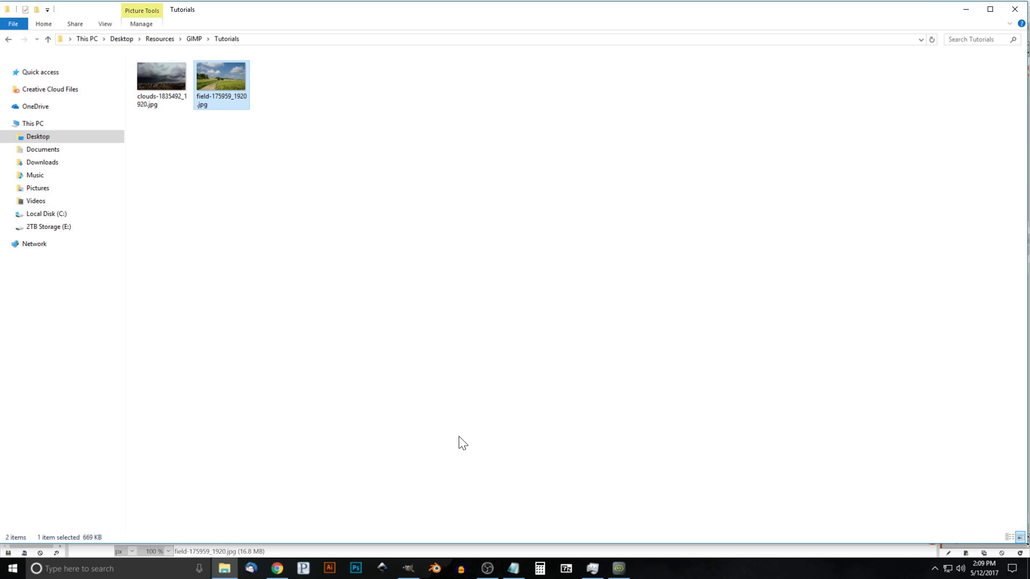
pyautogui.click(408, 567)
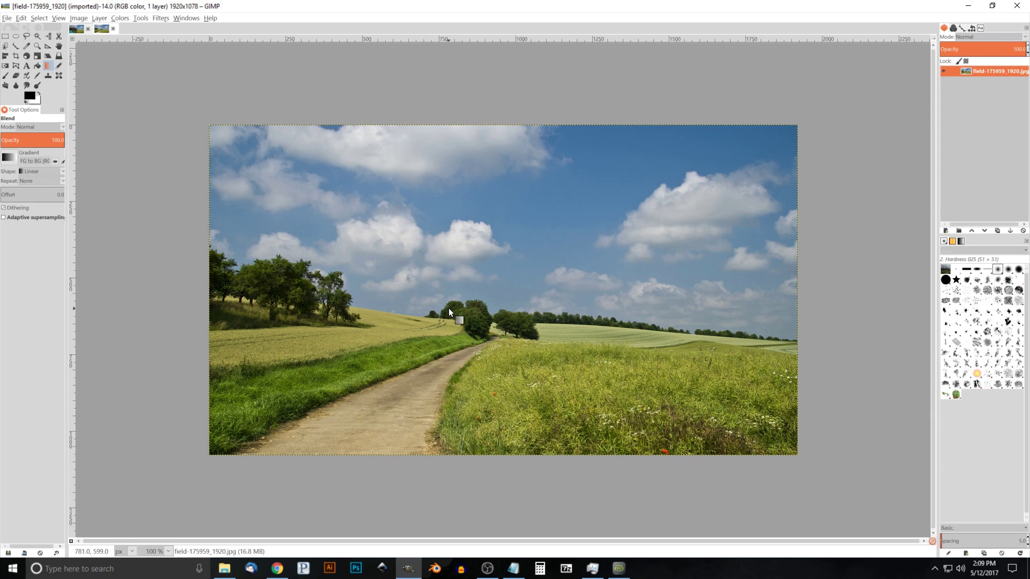
# Add an alpha channel to the field photo layer
pyautogui.rightClick(986, 72)
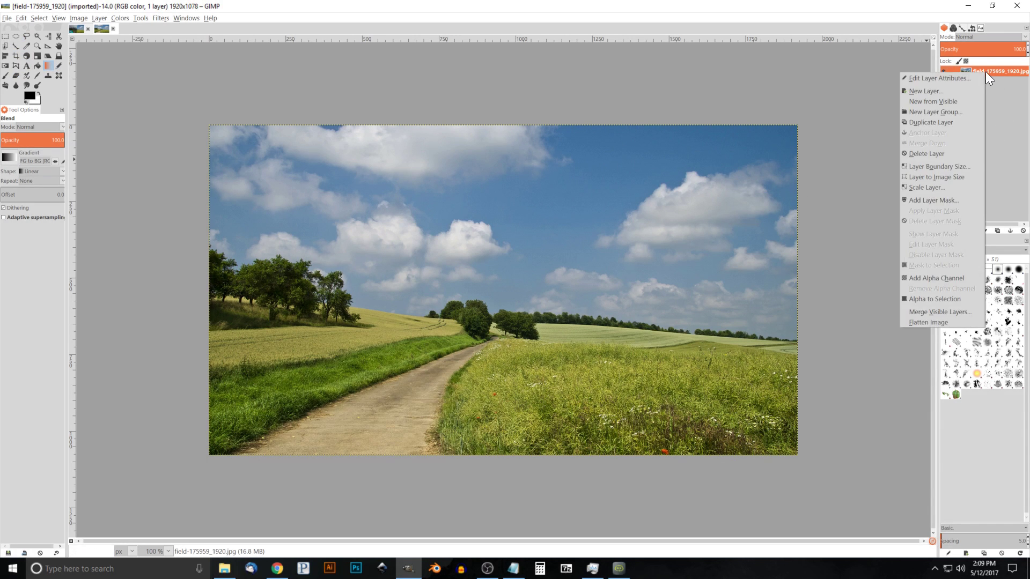
pyautogui.click(920, 278)
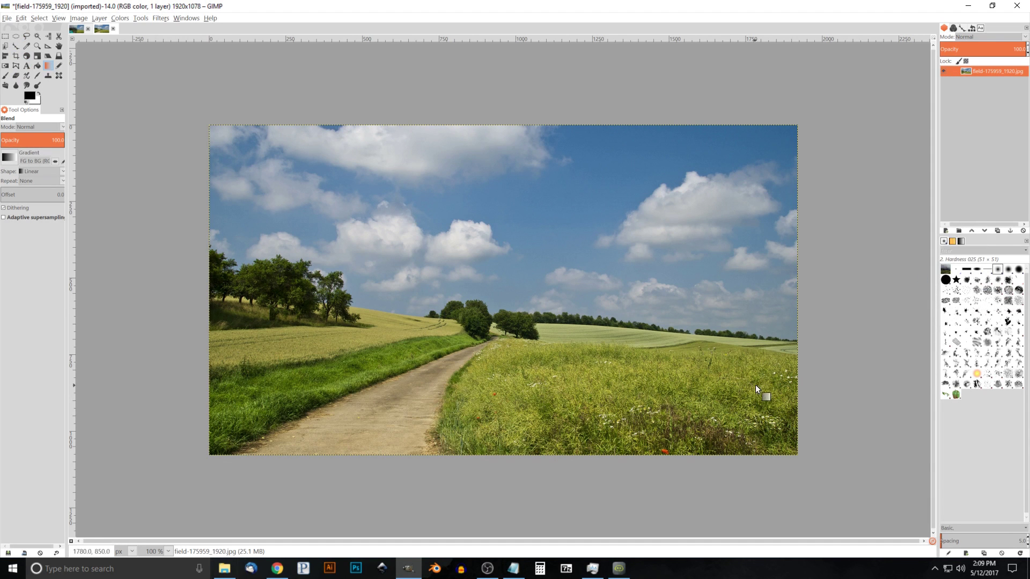
# Duplicate the field photo layer twice and hide the original layer at the bottom of the stack
pyautogui.click(995, 230)
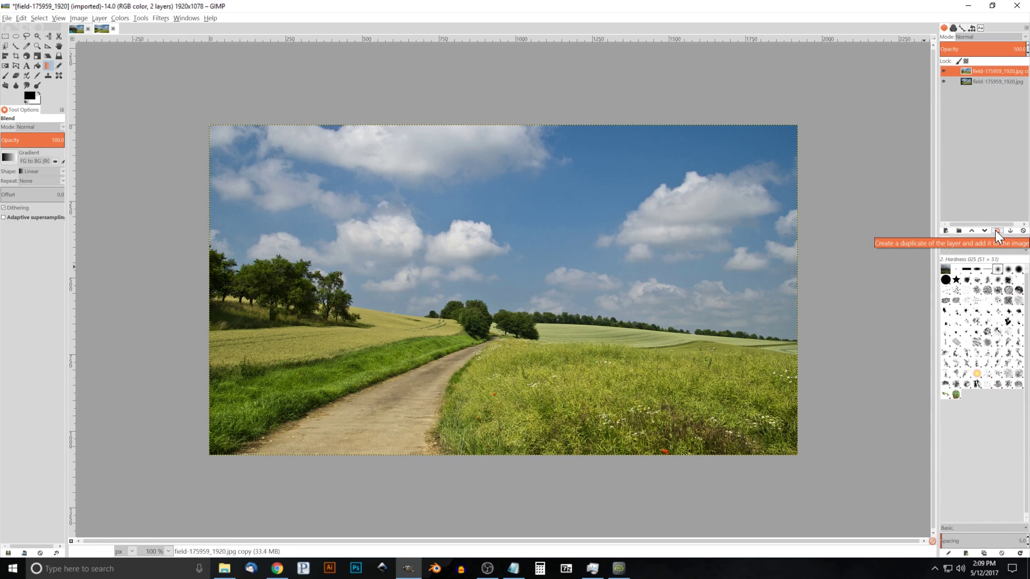
pyautogui.click(995, 230)
pyautogui.click(944, 92)
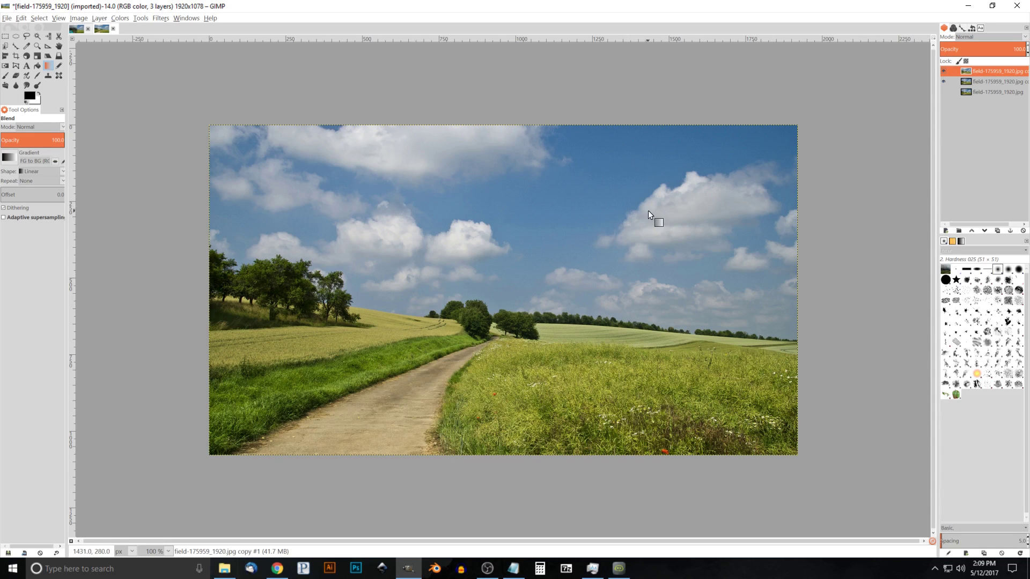
pyautogui.click(224, 569)
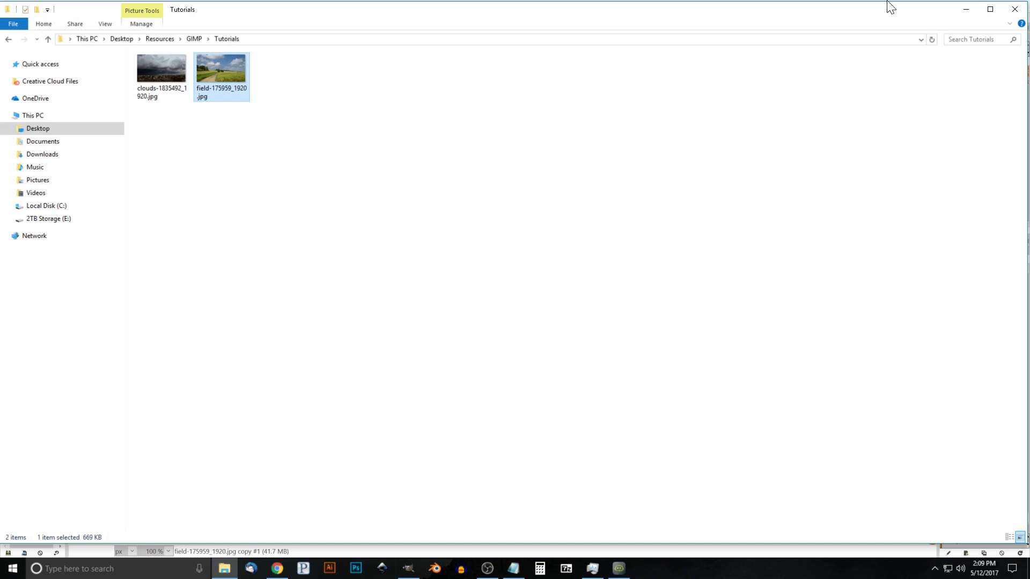
pyautogui.click(965, 11)
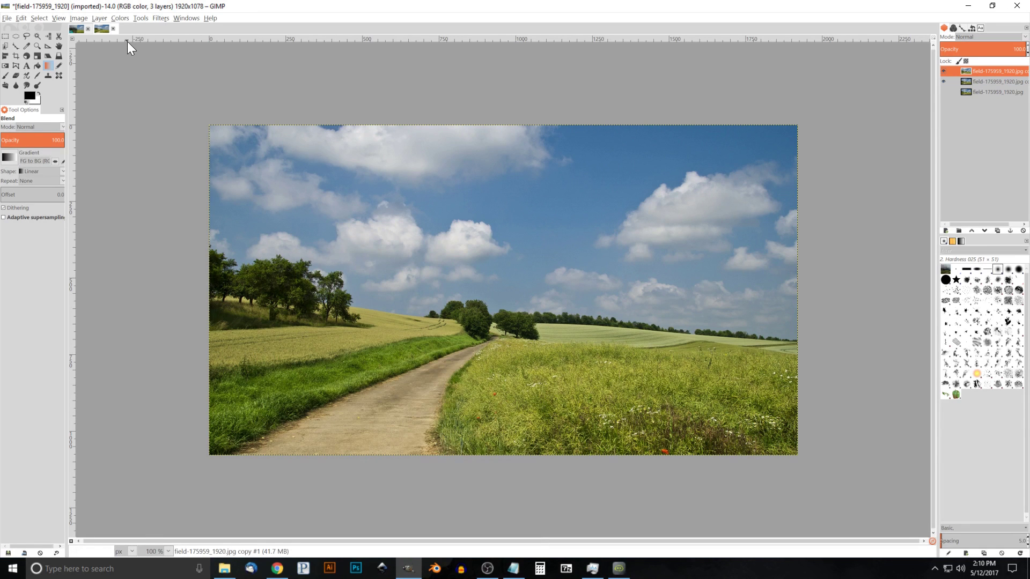
# Apply a high-contrast Curves adjustment to the top copy, moving the Value channel's white point to near mid-range and bending the curve's middle downward
pyautogui.click(121, 18)
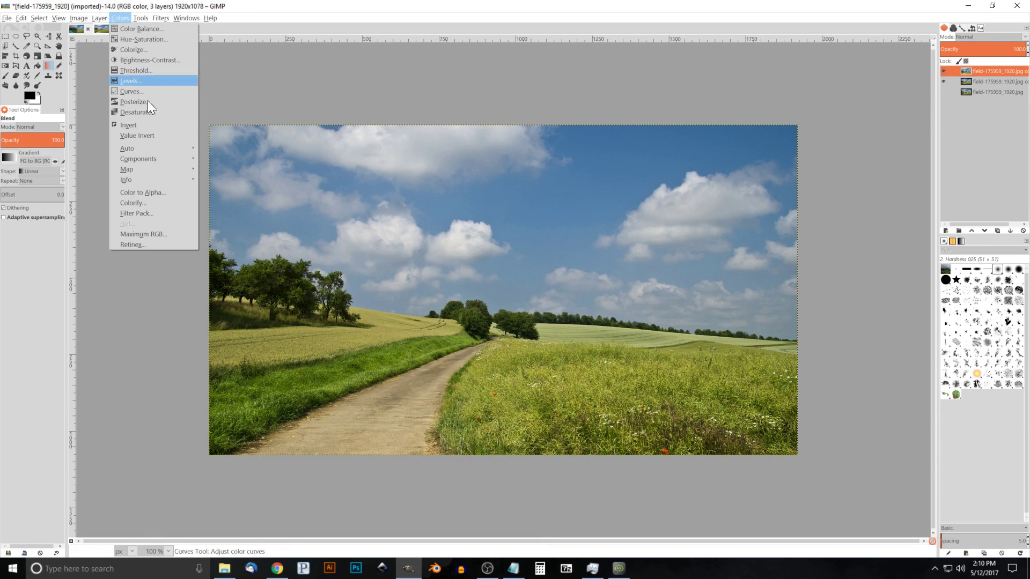
pyautogui.click(138, 91)
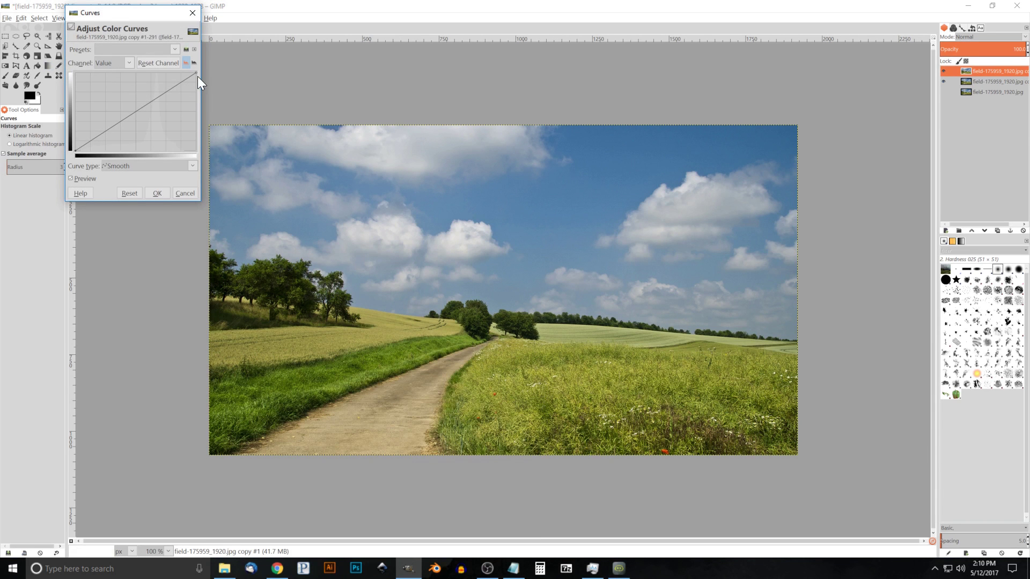
pyautogui.moveTo(196, 73); pyautogui.dragTo(140, 48)
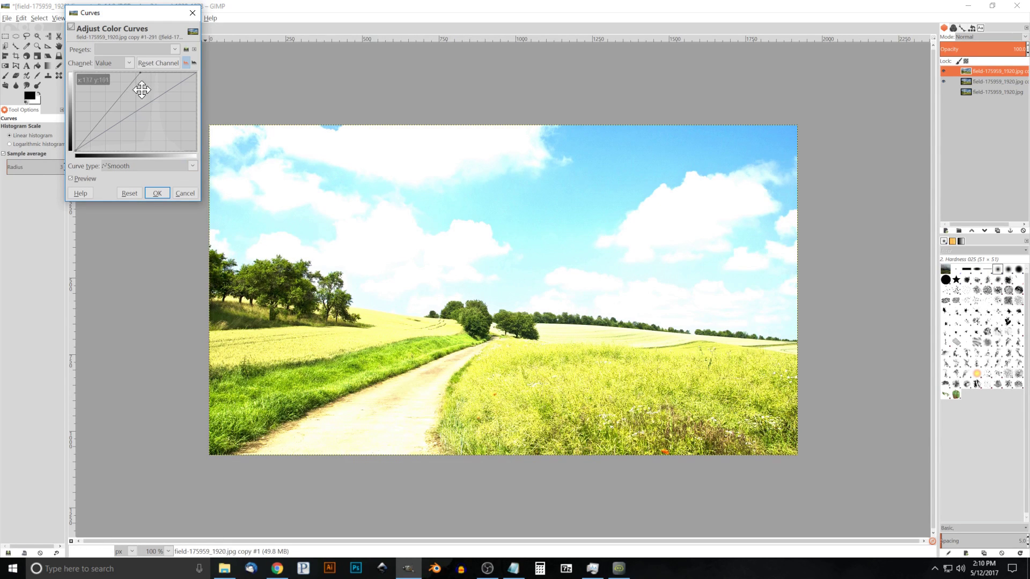
pyautogui.moveTo(141, 76); pyautogui.dragTo(132, 70)
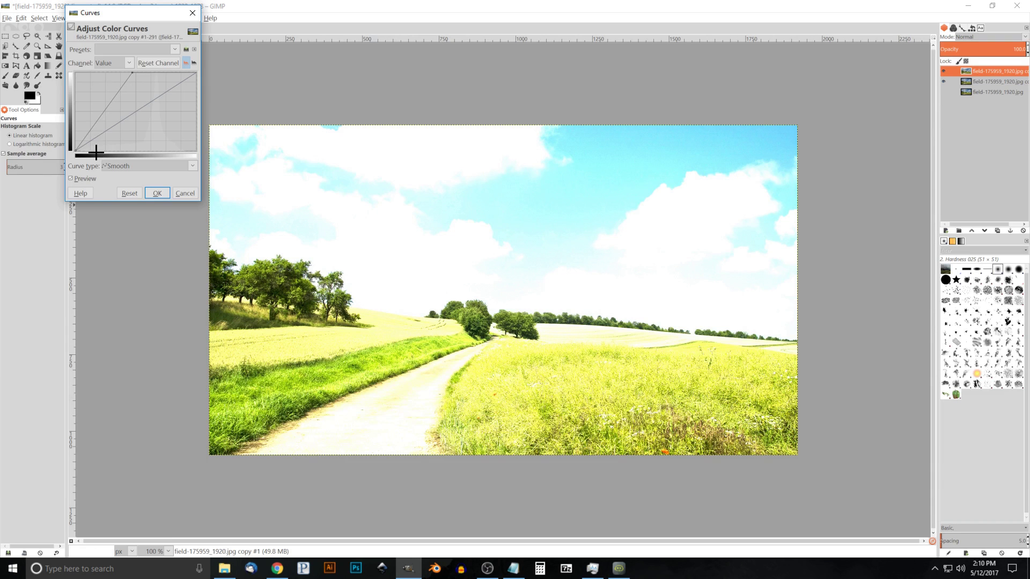
pyautogui.moveTo(105, 109); pyautogui.dragTo(120, 125)
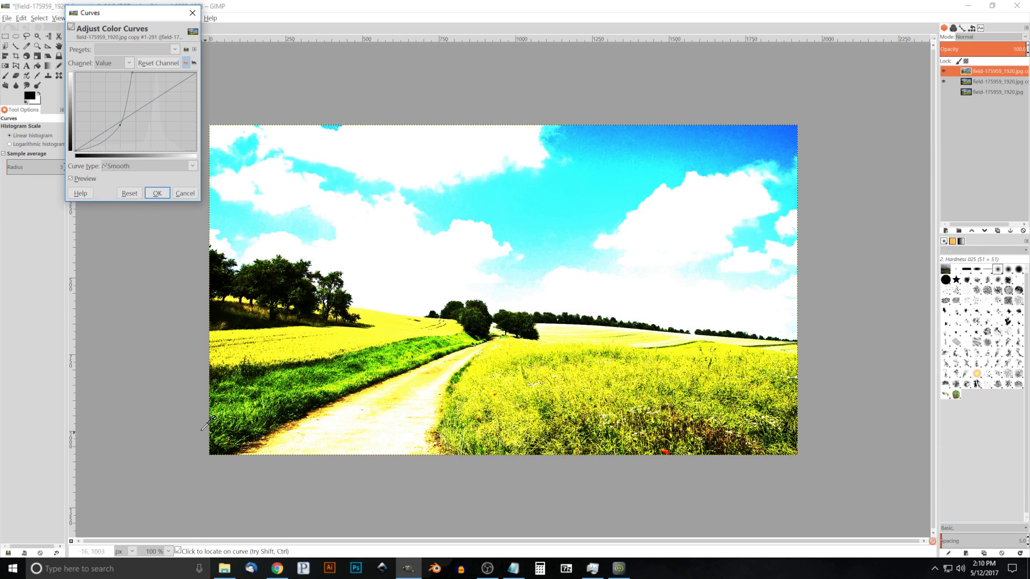
pyautogui.click(153, 194)
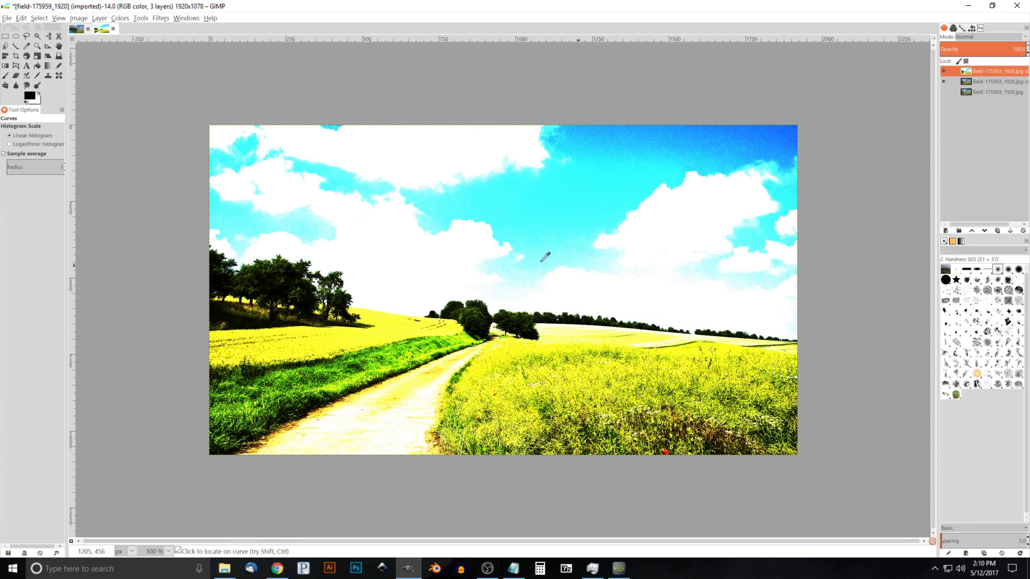
# Desaturate the top copy using the Lightness shade of gray
pyautogui.click(117, 17)
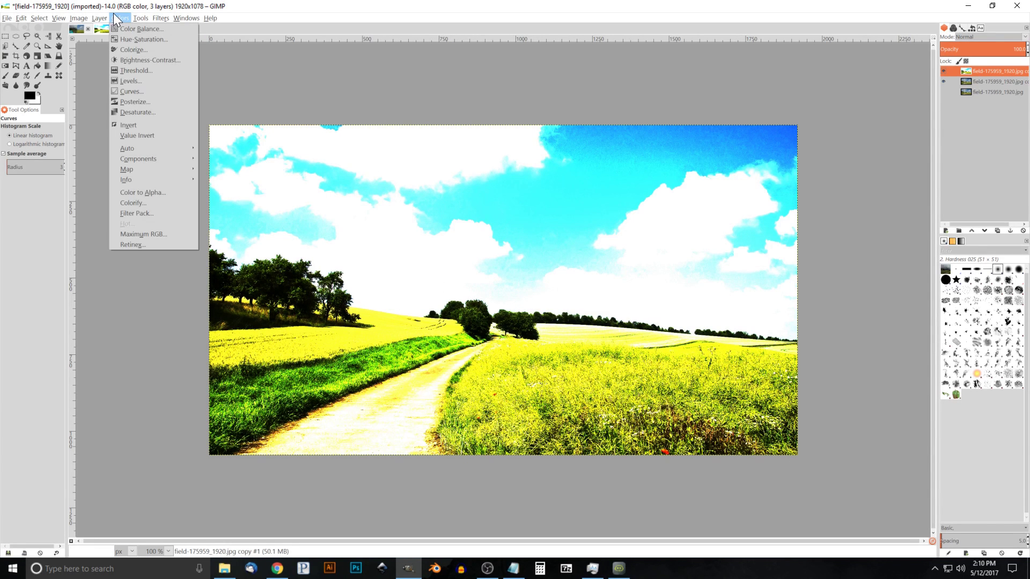
pyautogui.click(136, 113)
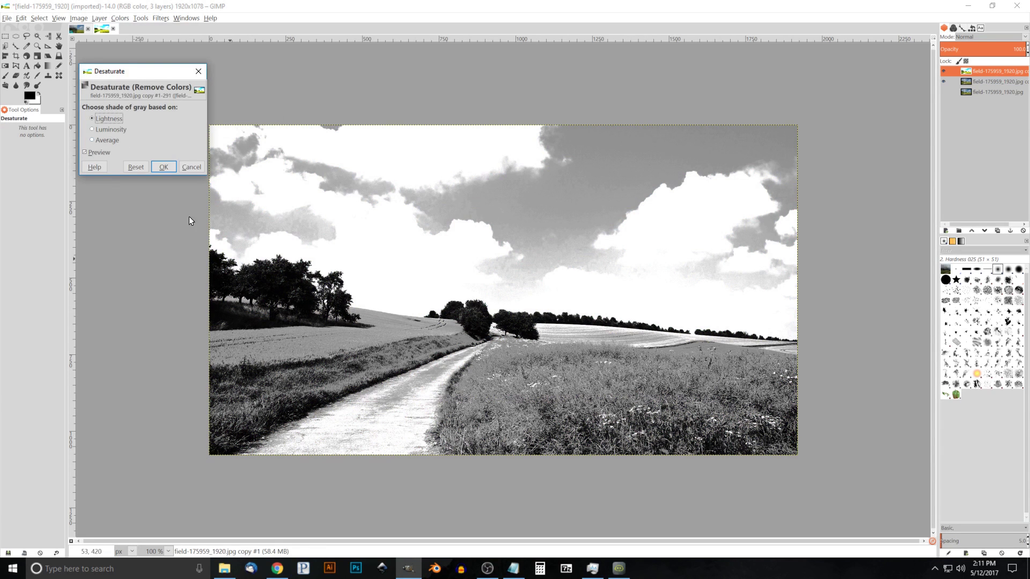
pyautogui.click(167, 166)
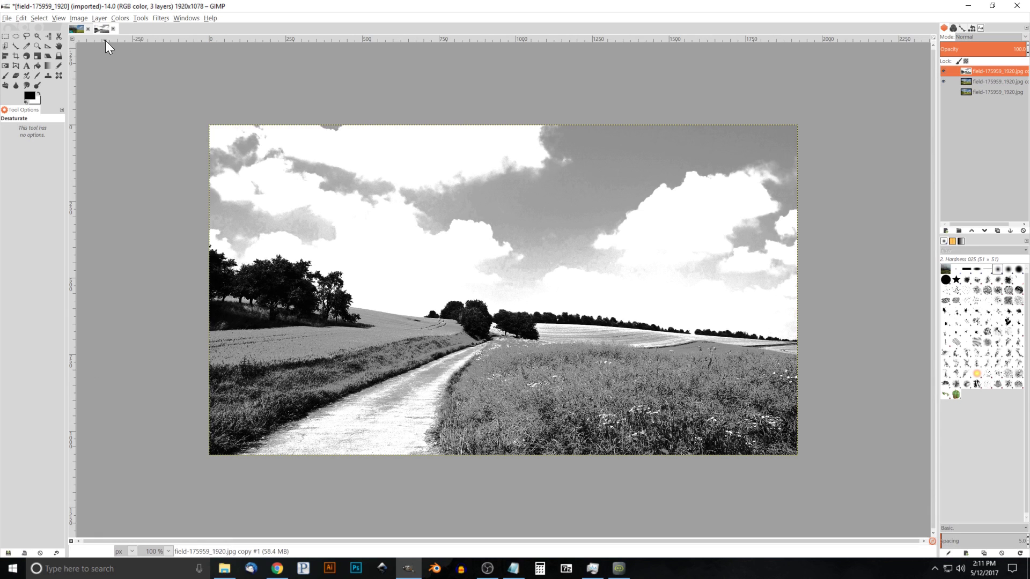
# Apply a Threshold to the top copy with the range set to 192–255, separating the sky and land into black and white
pyautogui.click(124, 16)
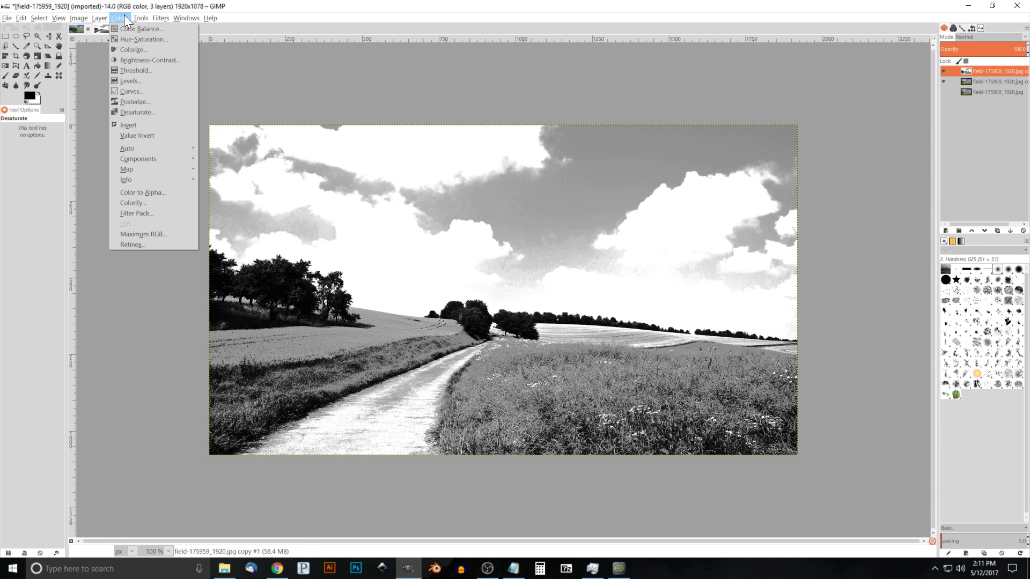
pyautogui.click(126, 71)
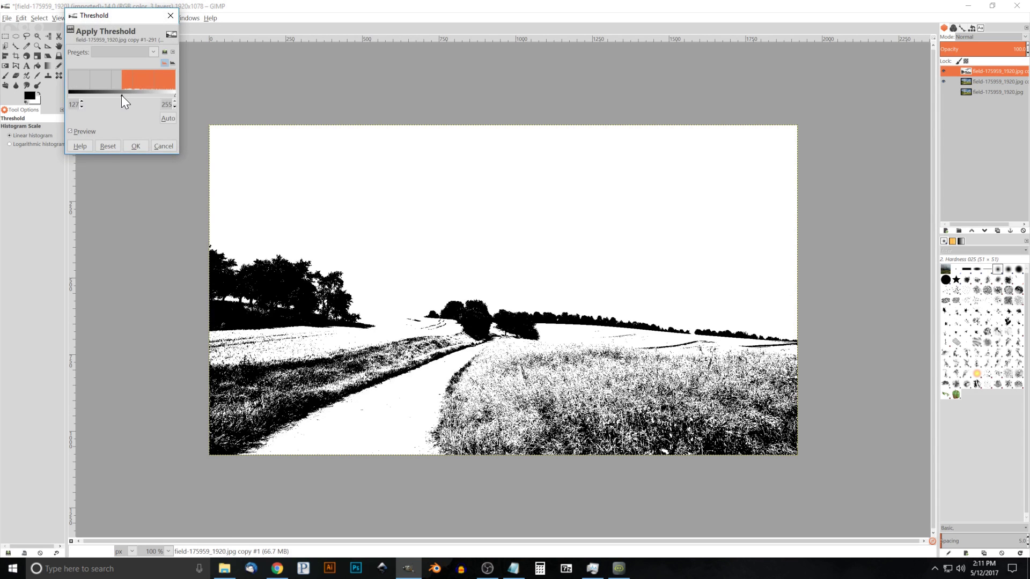
pyautogui.moveTo(122, 95); pyautogui.dragTo(148, 98)
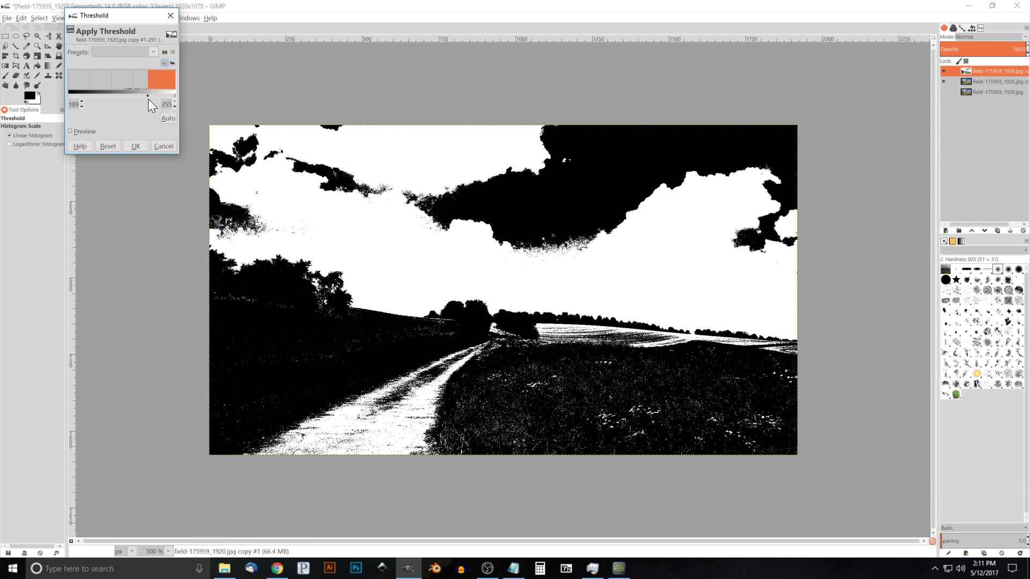
pyautogui.moveTo(148, 98); pyautogui.dragTo(149, 99)
pyautogui.moveTo(149, 93); pyautogui.dragTo(150, 95)
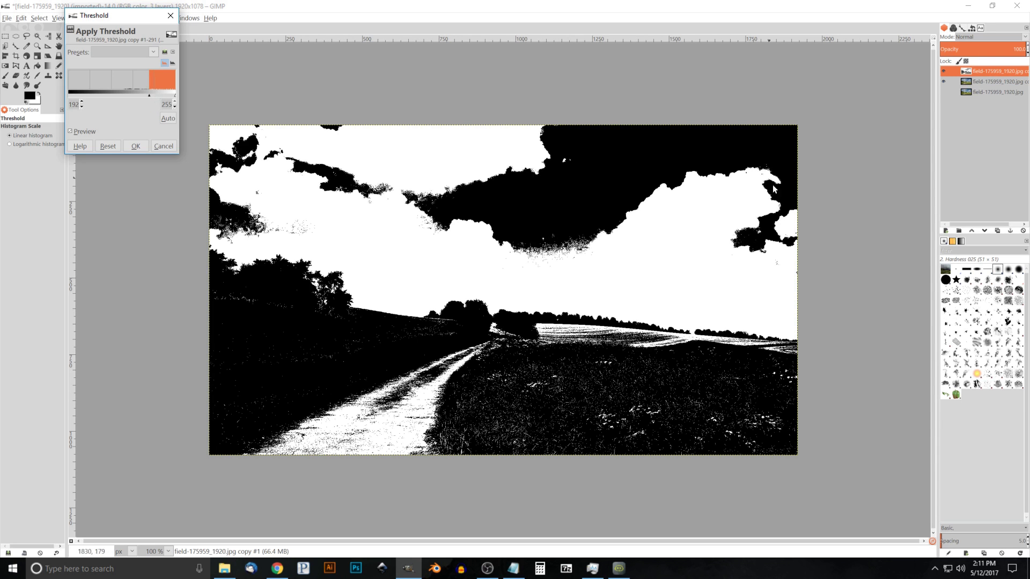
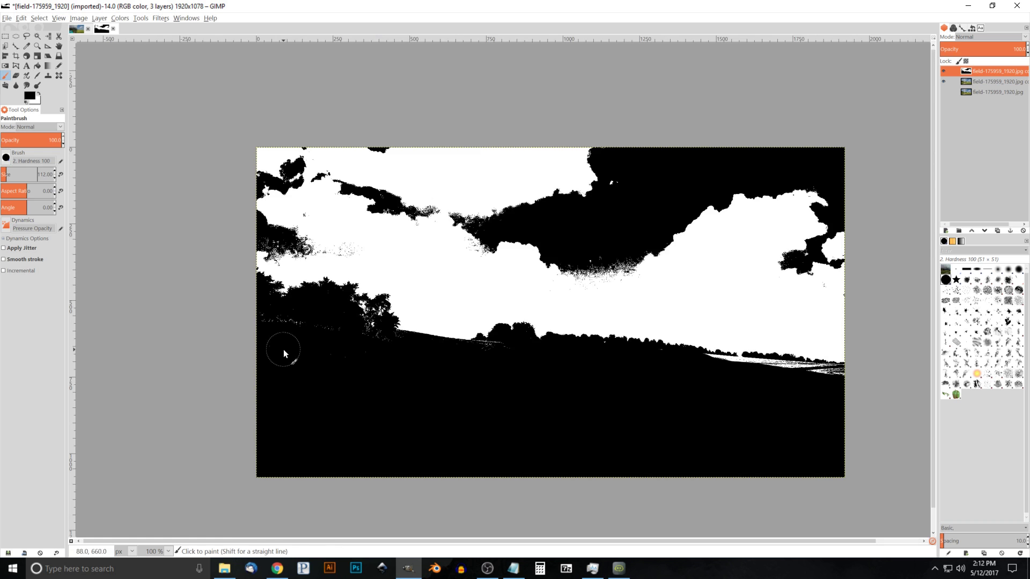
# Paint black over the white specks at the base of the small tree beside the hill, comparing the mask with the photo
pyautogui.moveTo(350, 371)
pyautogui.mouseDown()
pyautogui.moveTo(216, 249)
pyautogui.moveTo(290, 281)
pyautogui.moveTo(428, 309)
pyautogui.moveTo(437, 267)
pyautogui.mouseUp()
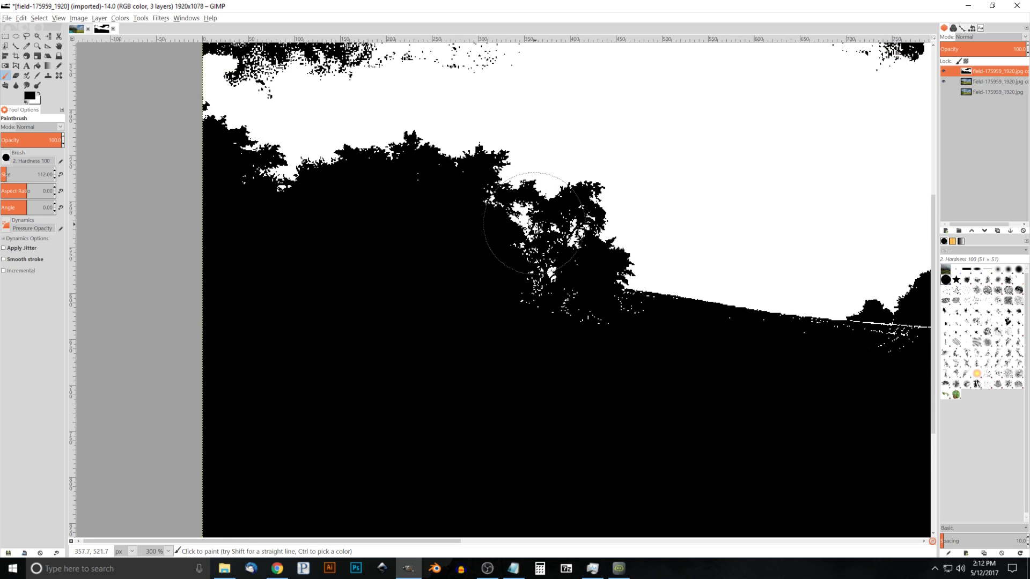
pyautogui.click(944, 71)
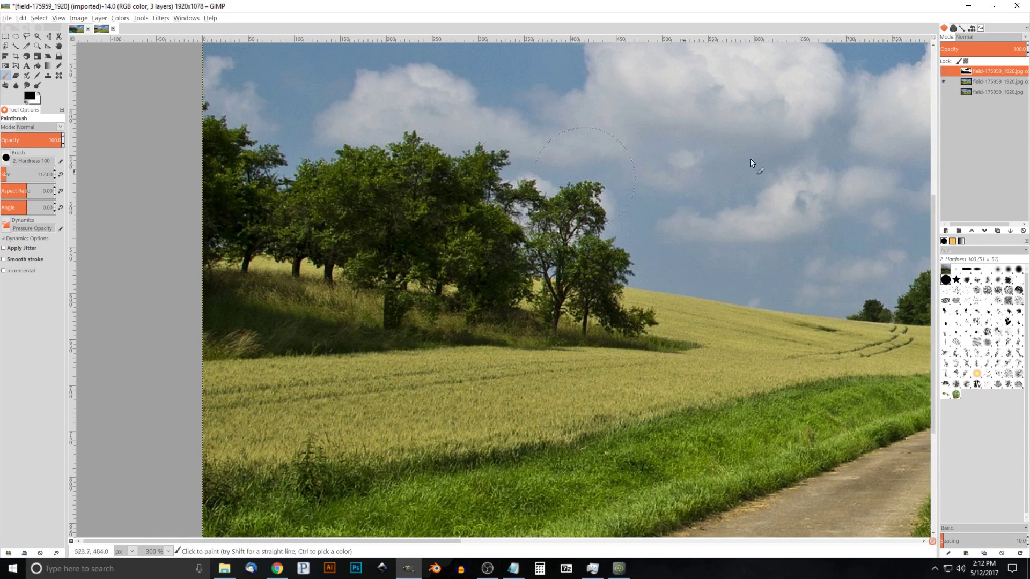
pyautogui.click(943, 70)
pyautogui.moveTo(563, 430)
pyautogui.mouseDown()
pyautogui.moveTo(511, 340)
pyautogui.moveTo(530, 333)
pyautogui.moveTo(519, 328)
pyautogui.moveTo(616, 327)
pyautogui.mouseUp()
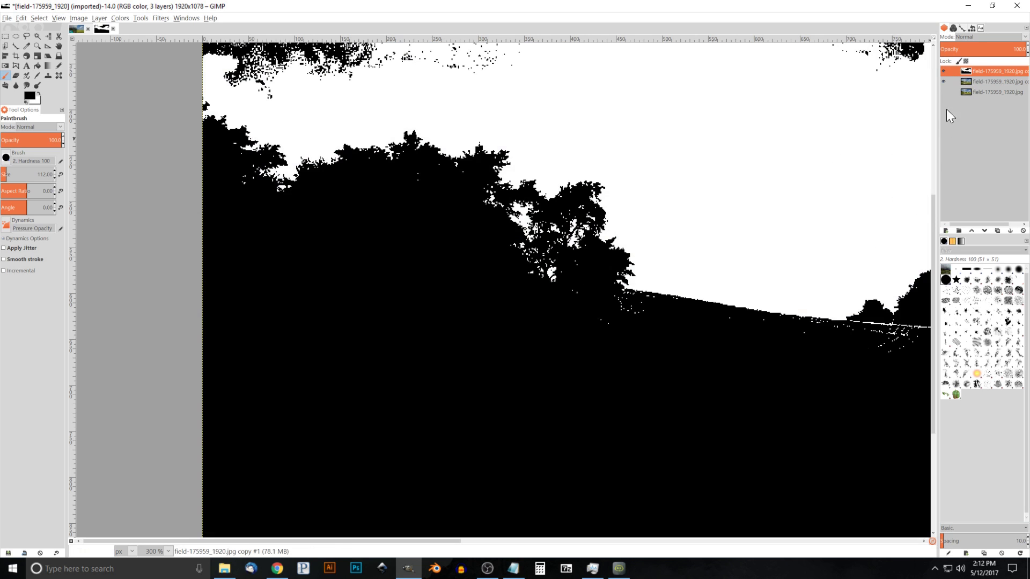
pyautogui.click(943, 71)
pyautogui.click(943, 71)
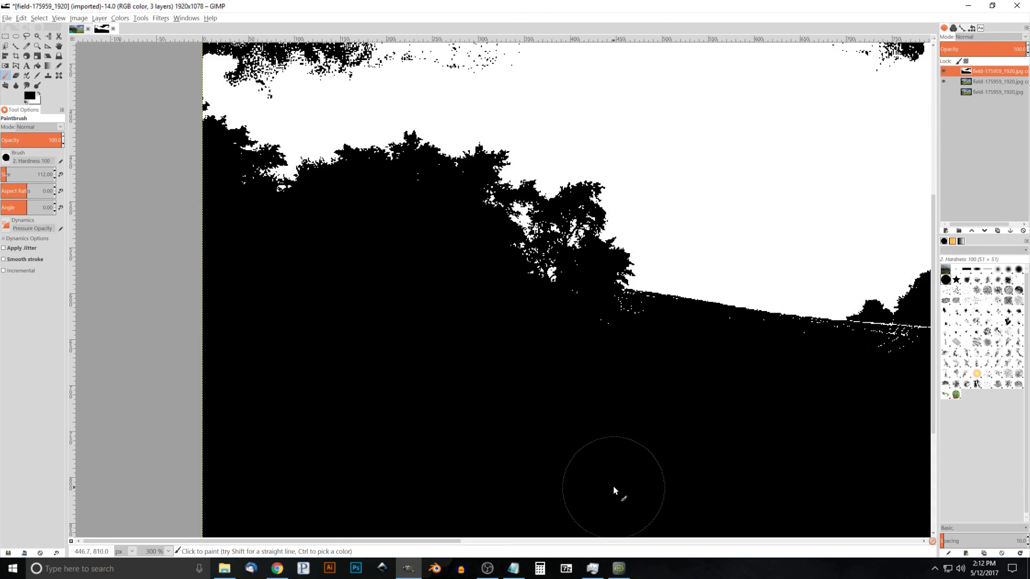
# Paint black over the remaining white specks below the hill ridge and under the central trees
pyautogui.moveTo(626, 341); pyautogui.dragTo(814, 371)
pyautogui.moveTo(738, 412); pyautogui.dragTo(621, 416)
pyautogui.hotkey('ctrl', 'z')
pyautogui.moveTo(611, 372)
pyautogui.mouseDown()
pyautogui.moveTo(833, 390)
pyautogui.moveTo(765, 376)
pyautogui.mouseUp()
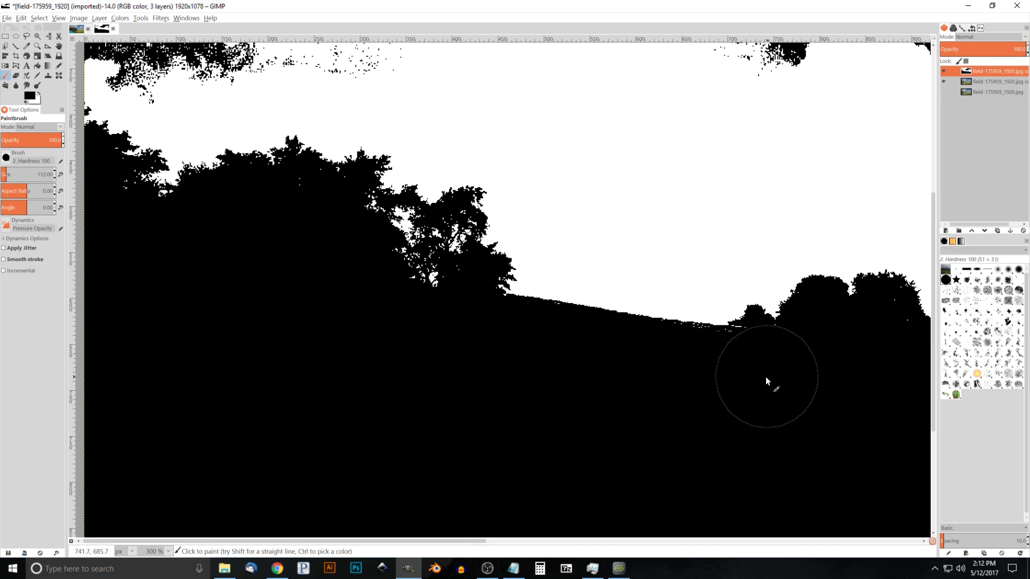
pyautogui.click(750, 374)
pyautogui.moveTo(710, 384); pyautogui.dragTo(277, 407)
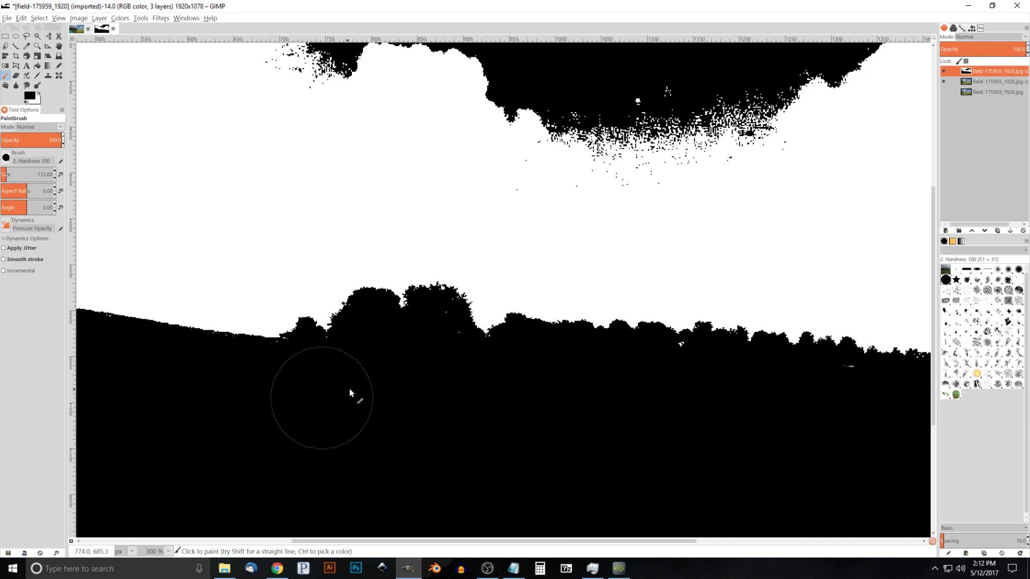
pyautogui.click(428, 355)
pyautogui.moveTo(560, 422); pyautogui.dragTo(346, 402)
pyautogui.click(614, 388)
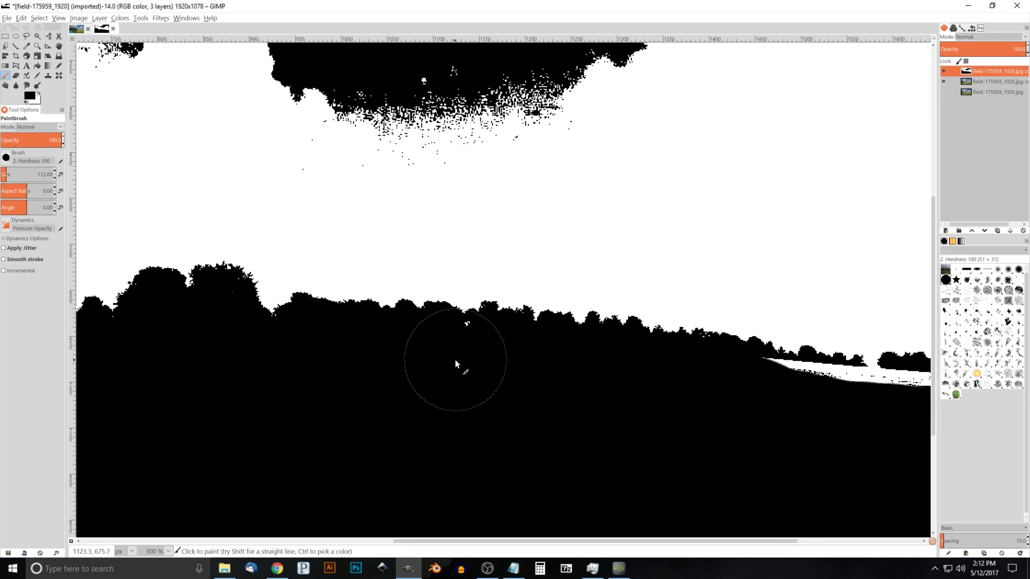
# Paint black over the white field patches beneath the distant tree line so the land is solid to the image's edge
pyautogui.click(942, 70)
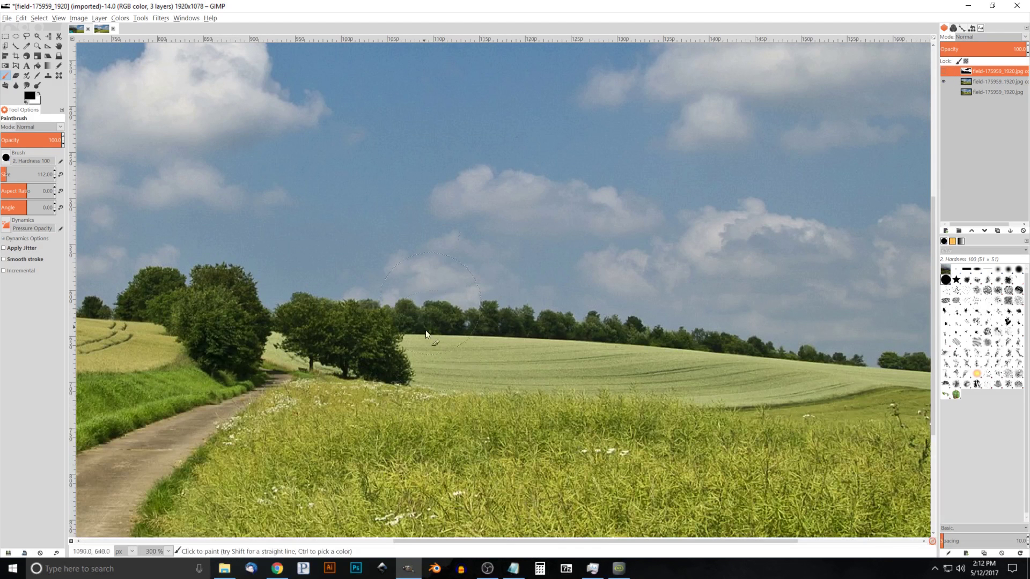
pyautogui.click(942, 70)
pyautogui.moveTo(648, 443)
pyautogui.mouseDown()
pyautogui.moveTo(574, 355)
pyautogui.moveTo(517, 352)
pyautogui.moveTo(680, 373)
pyautogui.moveTo(649, 374)
pyautogui.mouseUp()
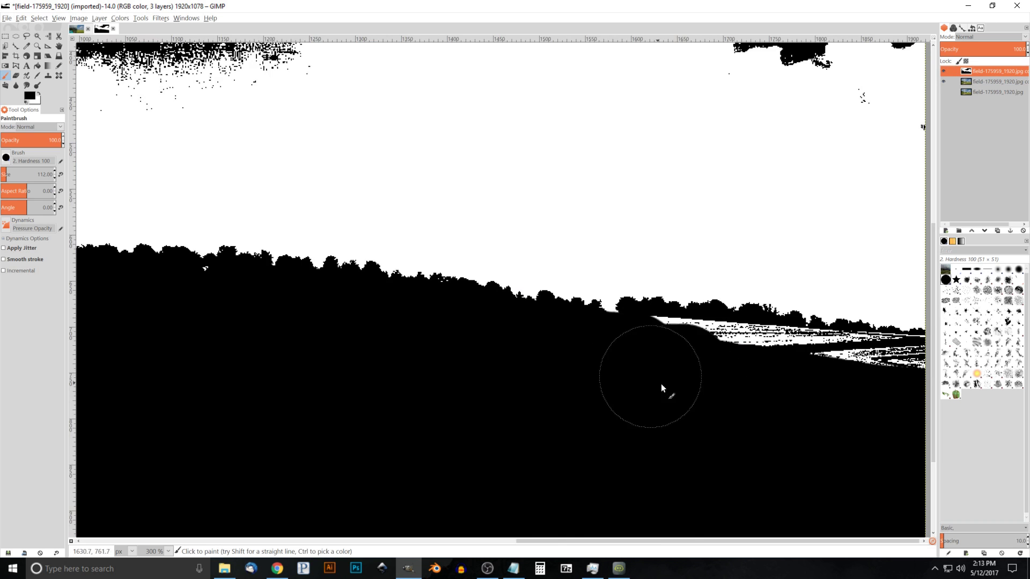
pyautogui.hscroll(5, 649, 375)
pyautogui.moveTo(485, 395)
pyautogui.mouseDown()
pyautogui.moveTo(444, 357)
pyautogui.moveTo(457, 359)
pyautogui.moveTo(436, 353)
pyautogui.moveTo(706, 390)
pyautogui.moveTo(683, 382)
pyautogui.moveTo(691, 378)
pyautogui.moveTo(597, 371)
pyautogui.mouseUp()
pyautogui.moveTo(461, 383); pyautogui.dragTo(471, 390)
pyautogui.scroll(-5, 470, 391)
pyautogui.scroll(2, 460, 322)
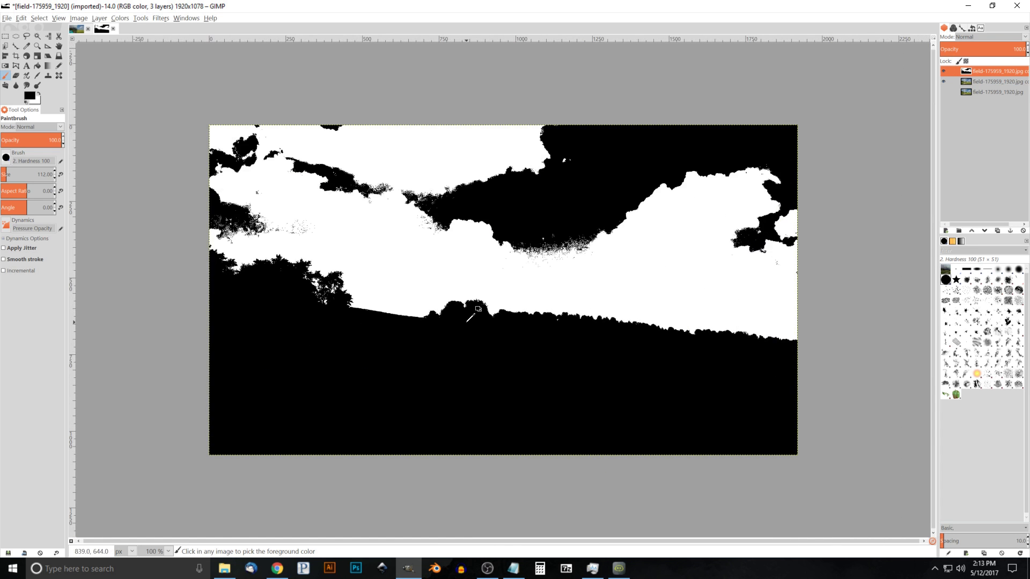
pyautogui.moveTo(483, 288); pyautogui.dragTo(483, 390)
pyautogui.scroll(-1, 487, 402)
pyautogui.moveTo(525, 419); pyautogui.dragTo(485, 356)
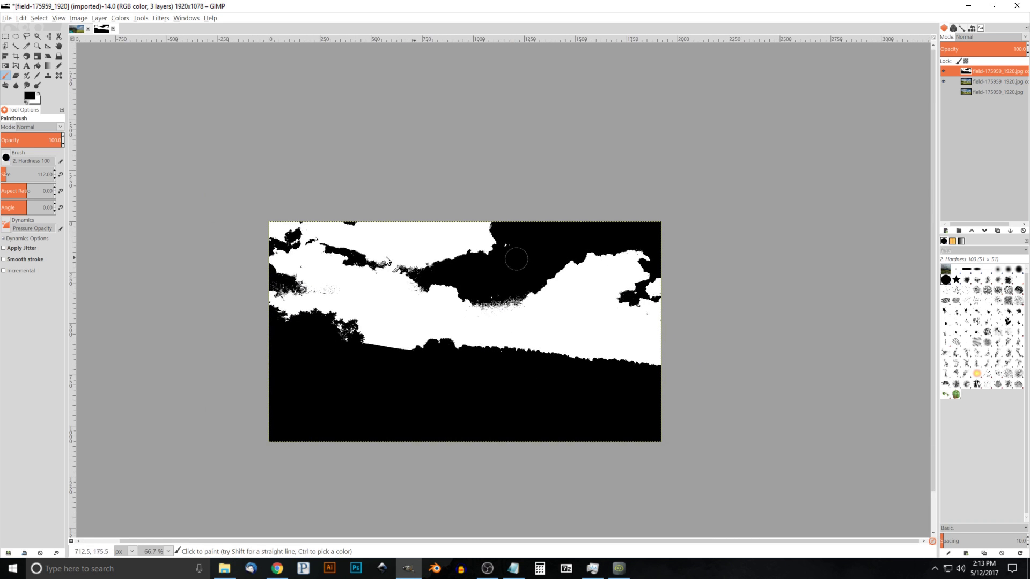
# Swap the foreground color to white and paint over all black cloud areas in the sky, enlarging the brush to about 316
pyautogui.click(38, 91)
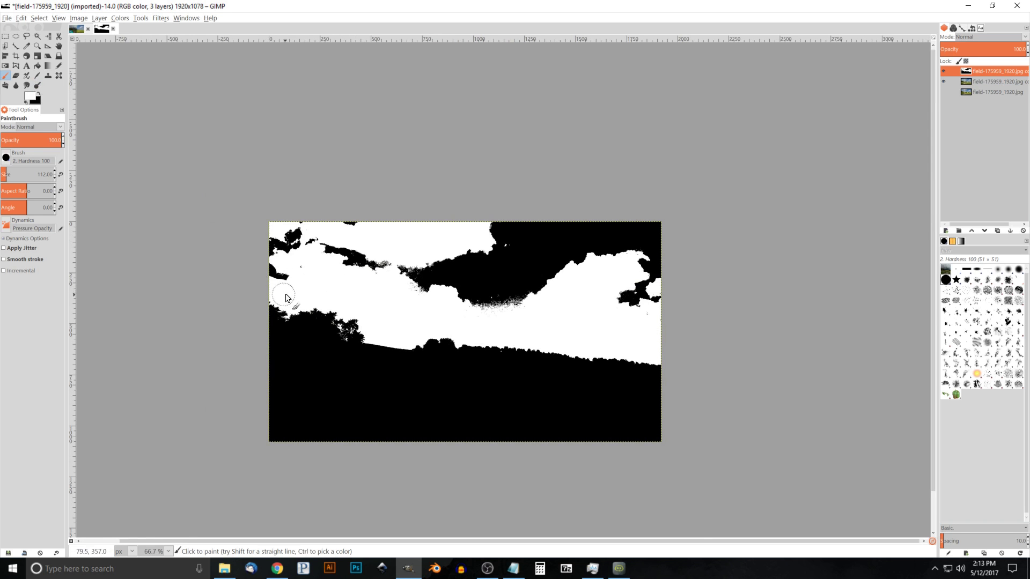
pyautogui.moveTo(281, 272); pyautogui.dragTo(266, 227)
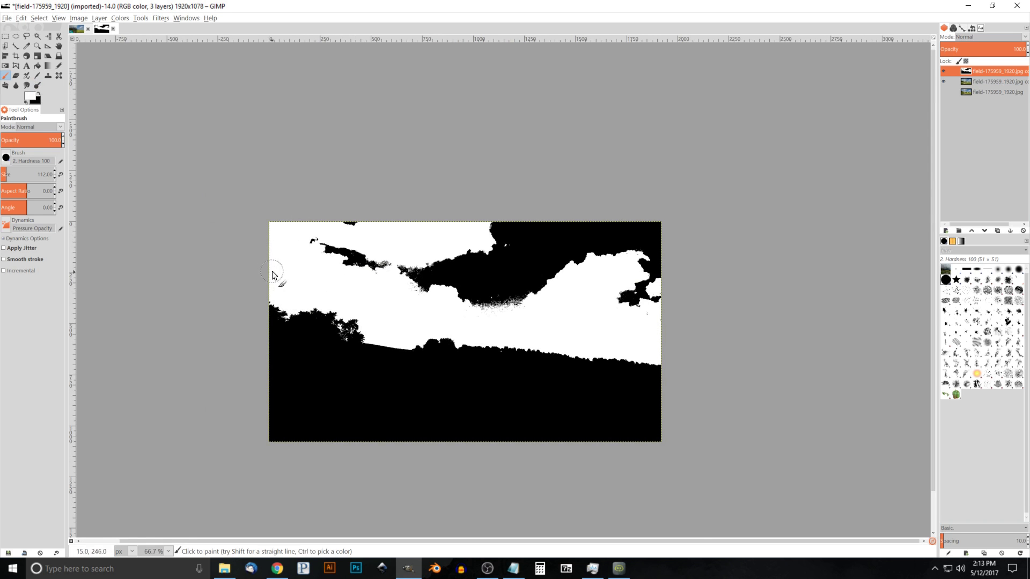
pyautogui.moveTo(22, 174); pyautogui.dragTo(18, 173)
pyautogui.moveTo(282, 238)
pyautogui.mouseDown()
pyautogui.moveTo(297, 218)
pyautogui.moveTo(385, 247)
pyautogui.moveTo(539, 248)
pyautogui.mouseUp()
pyautogui.moveTo(452, 274)
pyautogui.mouseDown()
pyautogui.moveTo(486, 275)
pyautogui.moveTo(418, 268)
pyautogui.moveTo(506, 288)
pyautogui.moveTo(620, 280)
pyautogui.moveTo(669, 307)
pyautogui.moveTo(585, 222)
pyautogui.moveTo(662, 221)
pyautogui.mouseUp()
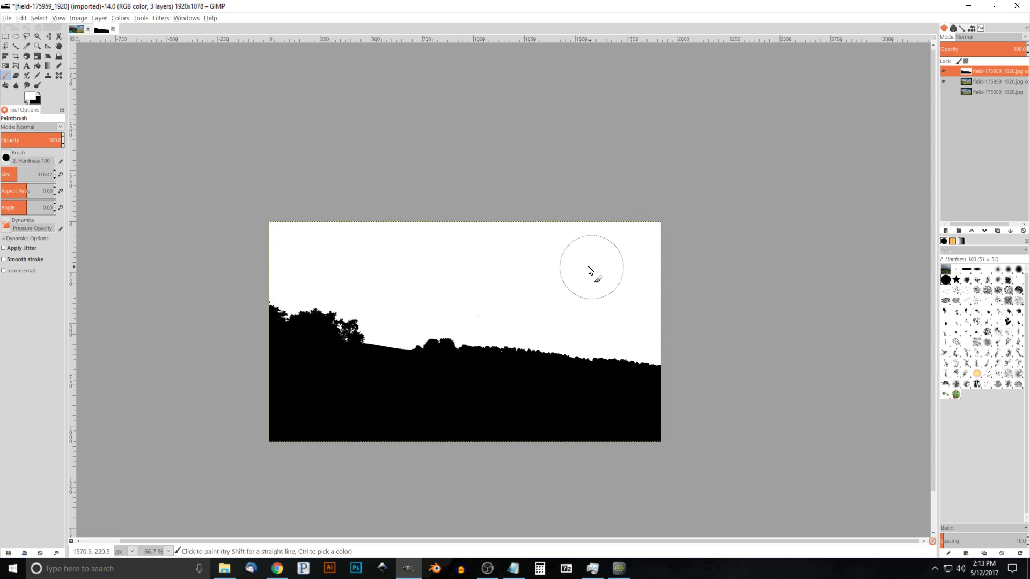
# Select the mask's white sky area by color and delete the black-and-white mask layer
pyautogui.click(49, 36)
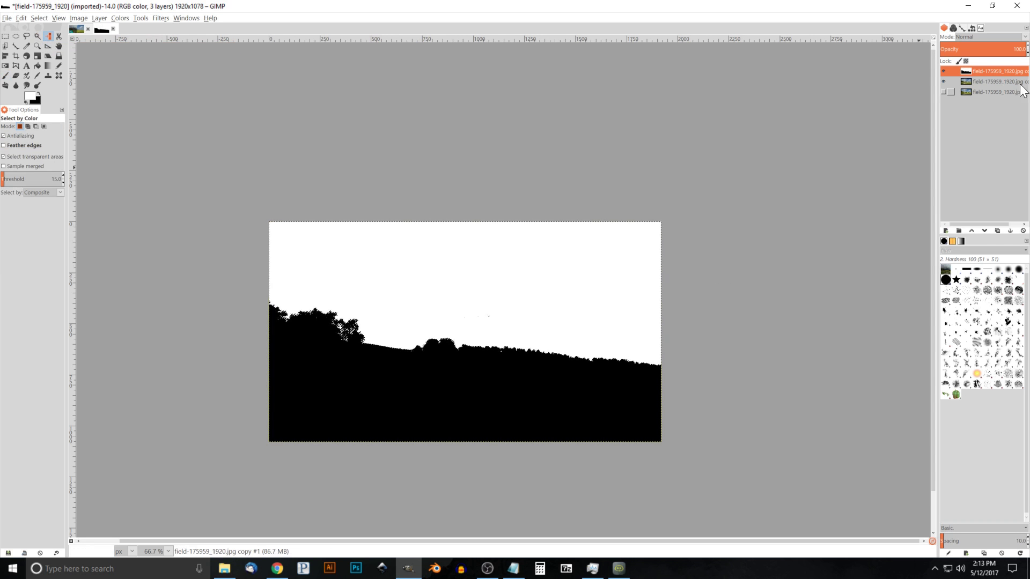
pyautogui.click(1023, 231)
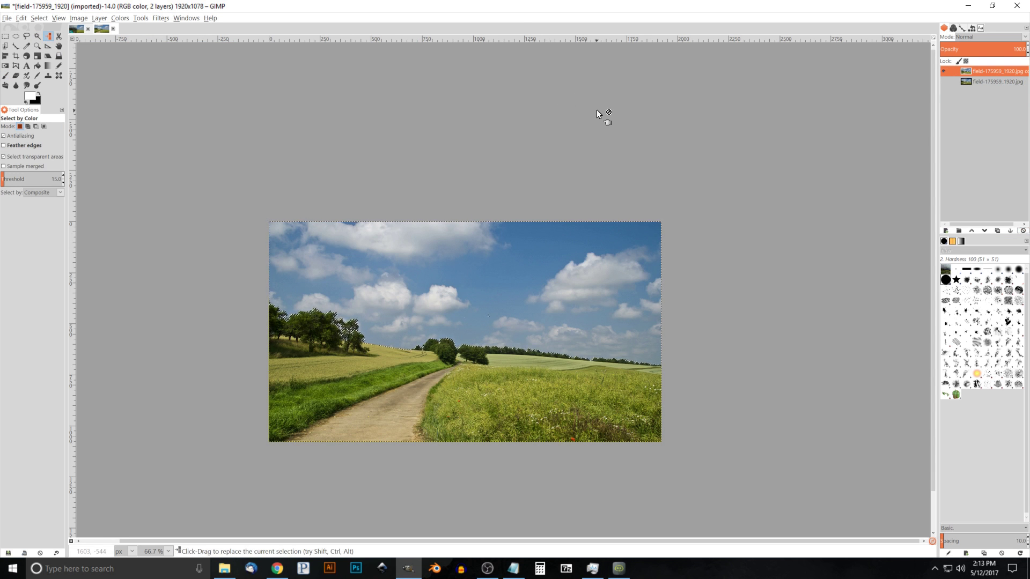
# Clear the selected sky from the photo copy and remove the selection
pyautogui.press('Delete')
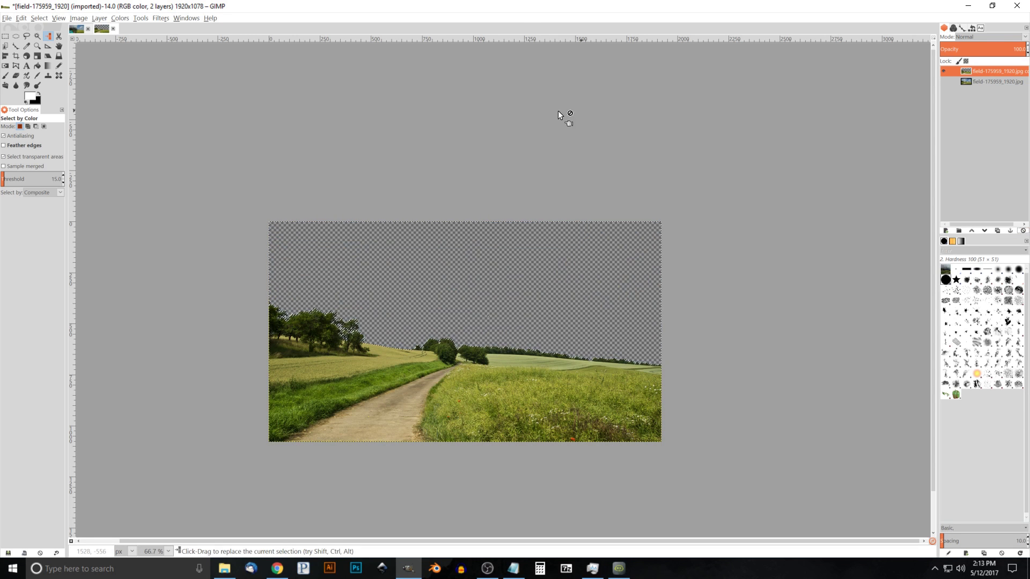
pyautogui.click(39, 18)
pyautogui.click(49, 41)
pyautogui.moveTo(444, 317); pyautogui.dragTo(434, 263)
pyautogui.moveTo(503, 255); pyautogui.dragTo(546, 269)
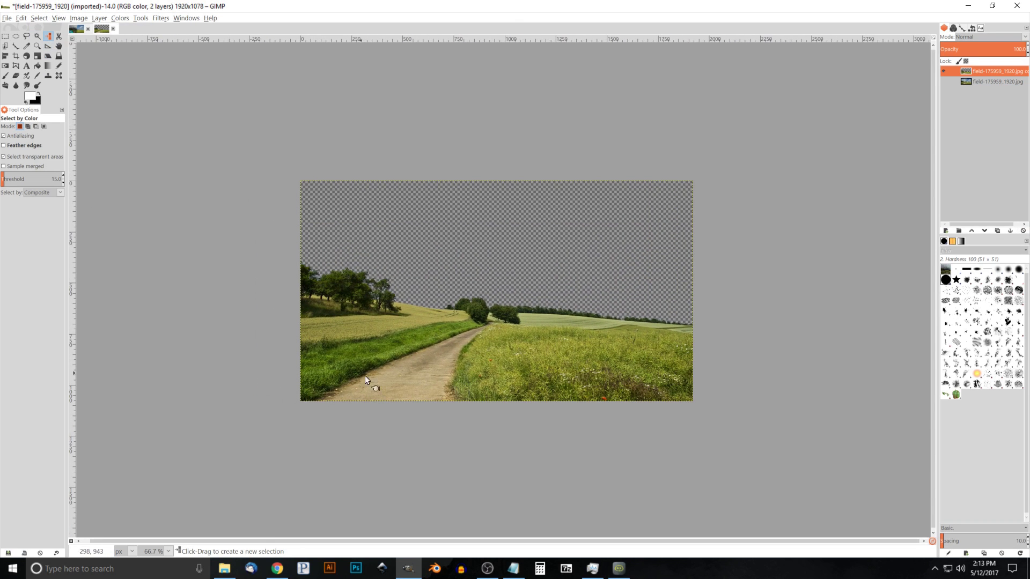
pyautogui.scroll(1, 389, 378)
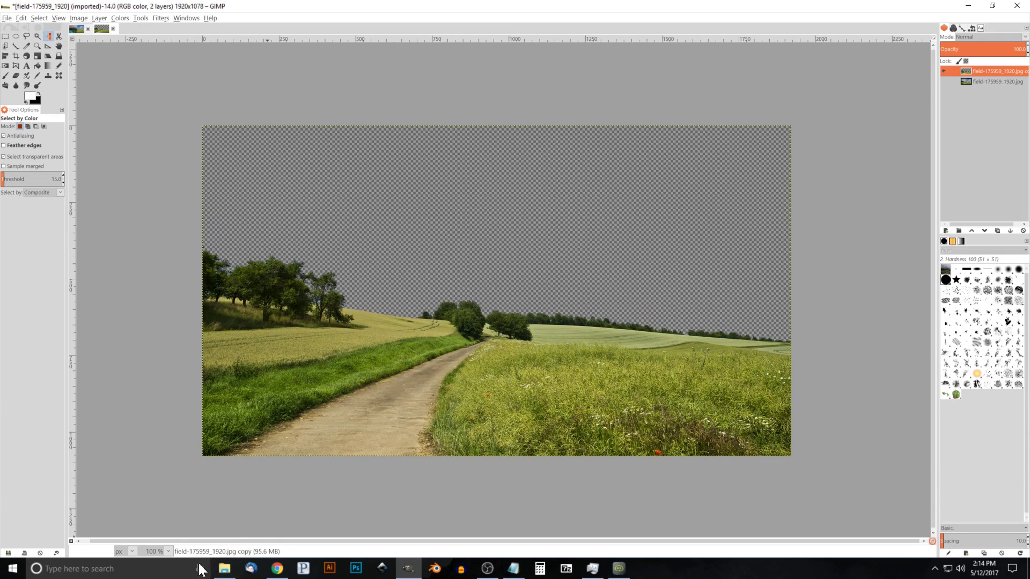
# Add clouds-1835492_1920.jpg from the Tutorials folder as a layer and place it beneath the cut-out field layer
pyautogui.click(224, 569)
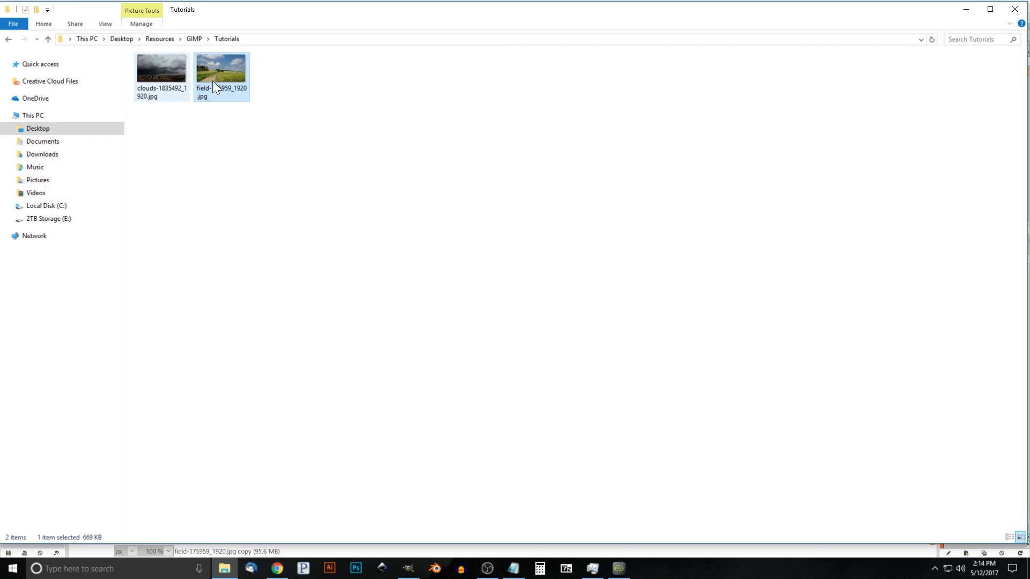
pyautogui.moveTo(1024, 542); pyautogui.dragTo(512, 303)
pyautogui.moveTo(143, 69); pyautogui.dragTo(631, 394)
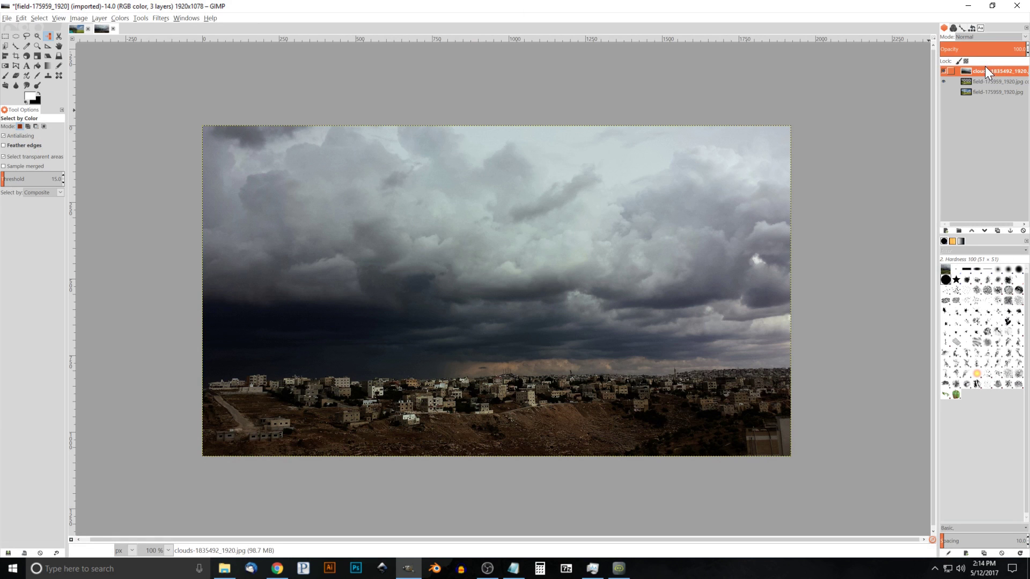
pyautogui.moveTo(981, 69); pyautogui.dragTo(986, 84)
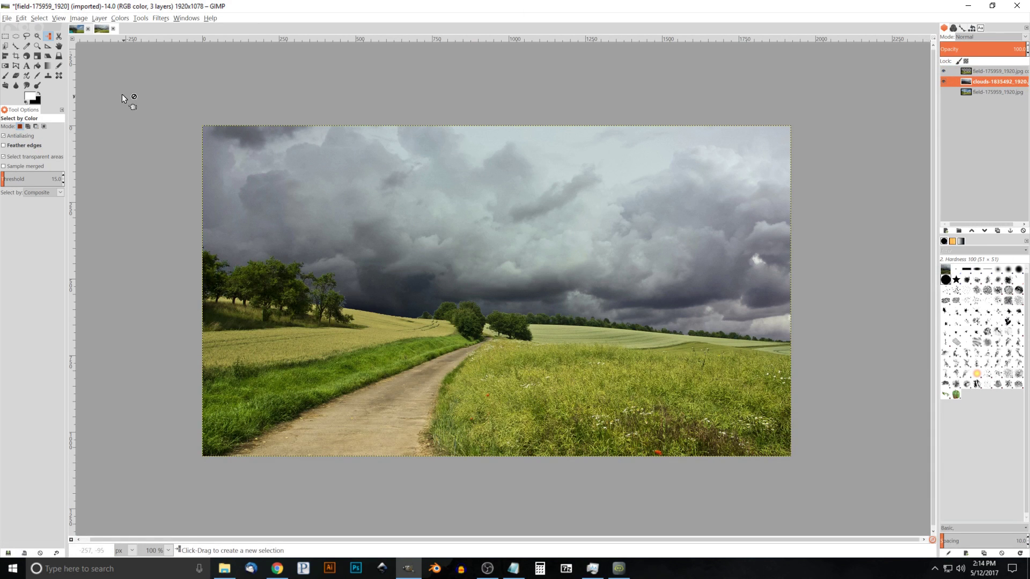
# Shift the clouds layer slightly upward behind the landscape and make the cut-out field layer active
pyautogui.click(60, 46)
pyautogui.moveTo(541, 265); pyautogui.dragTo(542, 244)
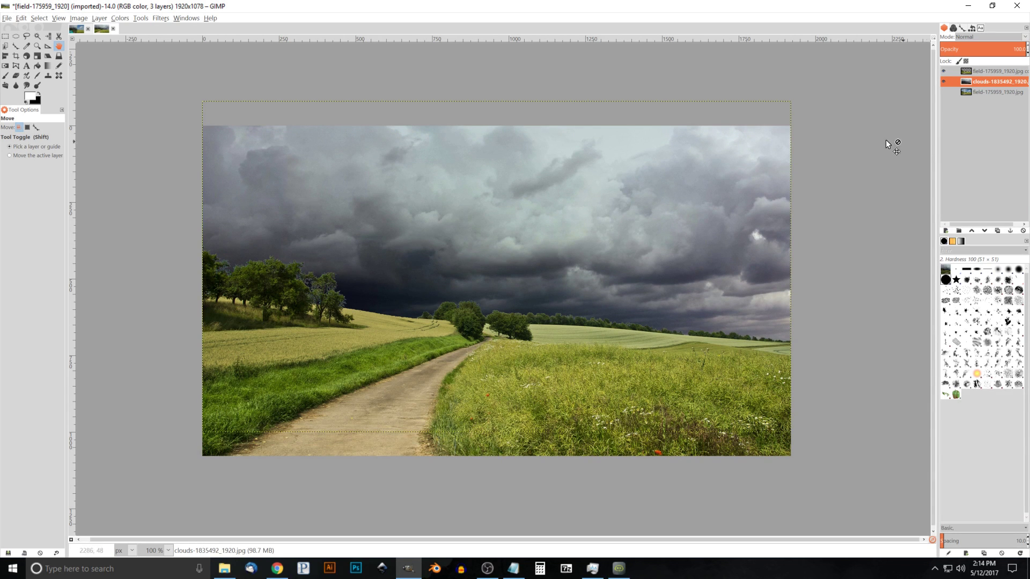
pyautogui.click(983, 69)
# Examine the cut-out edges around the trees and along the hill ridge against the storm clouds
pyautogui.moveTo(577, 253); pyautogui.dragTo(689, 255)
pyautogui.keyDown('ctrl'); pyautogui.scroll(3, 410, 287); pyautogui.keyUp('ctrl')
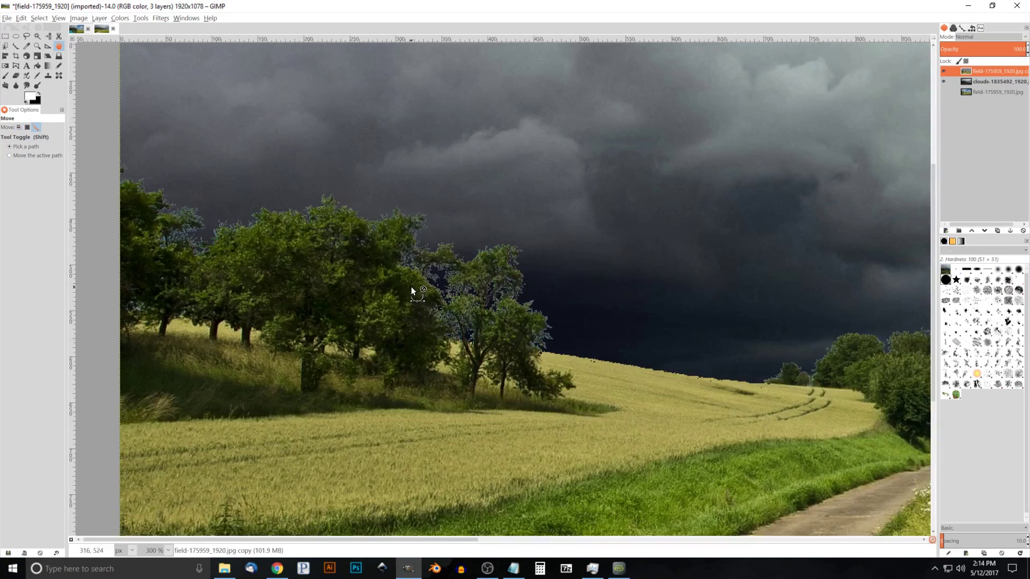
pyautogui.keyDown('ctrl'); pyautogui.scroll(2, 535, 325); pyautogui.keyUp('ctrl')
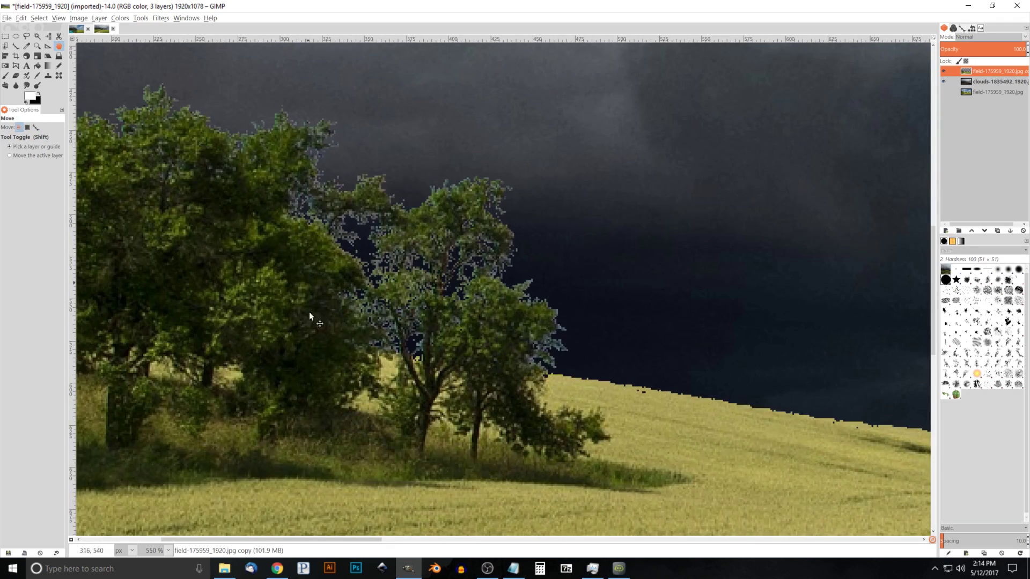
pyautogui.moveTo(400, 257); pyautogui.dragTo(708, 367)
pyautogui.moveTo(447, 323); pyautogui.dragTo(174, 296)
pyautogui.keyDown('ctrl'); pyautogui.scroll(-1, 560, 381); pyautogui.keyUp('ctrl')
pyautogui.keyDown('ctrl'); pyautogui.scroll(-3, 560, 382); pyautogui.keyUp('ctrl')
pyautogui.moveTo(536, 364); pyautogui.dragTo(360, 275)
pyautogui.keyDown('ctrl'); pyautogui.scroll(4, 707, 355); pyautogui.keyUp('ctrl')
pyautogui.keyDown('ctrl'); pyautogui.scroll(-3, 378, 310); pyautogui.keyUp('ctrl')
pyautogui.moveTo(446, 336); pyautogui.dragTo(670, 434)
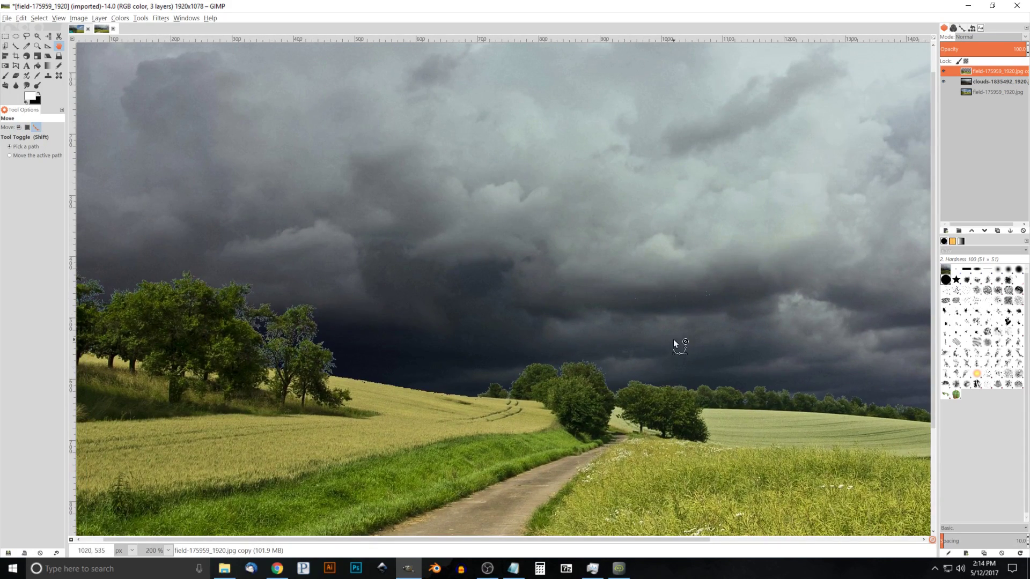
pyautogui.keyDown('ctrl'); pyautogui.scroll(3, 452, 380); pyautogui.keyUp('ctrl')
pyautogui.keyDown('ctrl'); pyautogui.scroll(-3, 602, 390); pyautogui.keyUp('ctrl')
pyautogui.moveTo(548, 402); pyautogui.dragTo(624, 373)
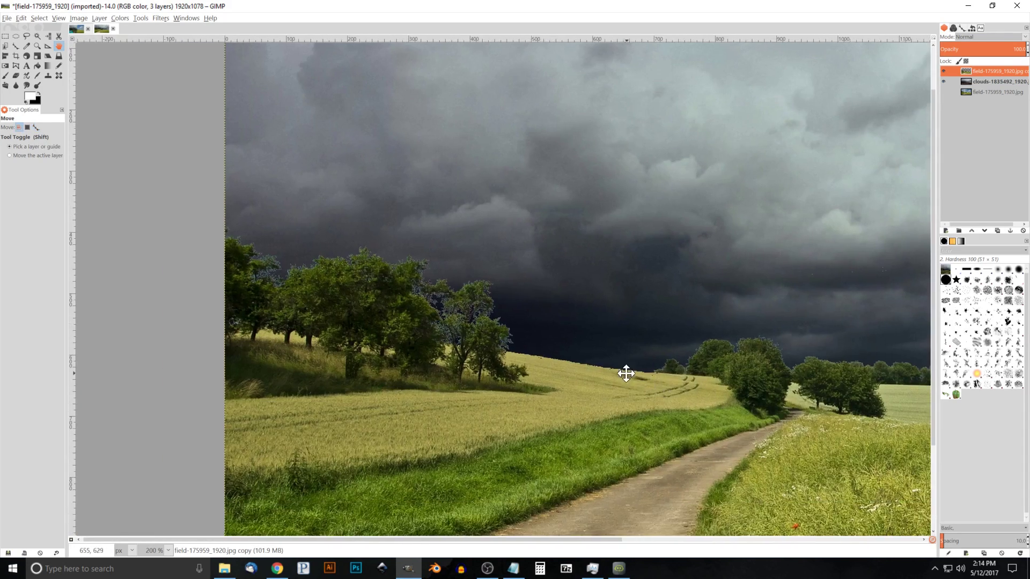
pyautogui.keyDown('ctrl'); pyautogui.scroll(-4, 624, 373); pyautogui.keyUp('ctrl')
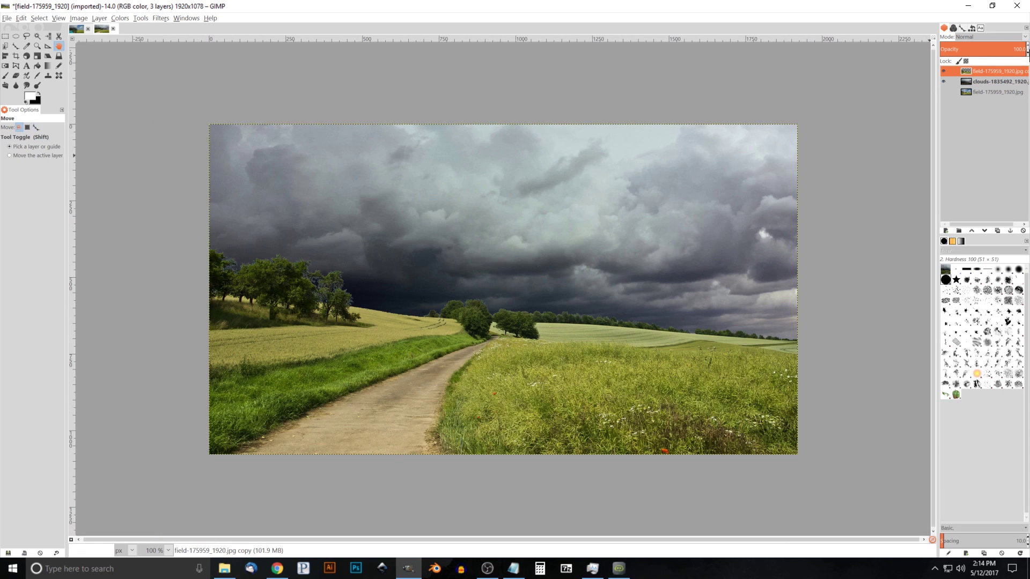
# Make a selection from the field layer's alpha and invert it to cover the sky
pyautogui.rightClick(987, 71)
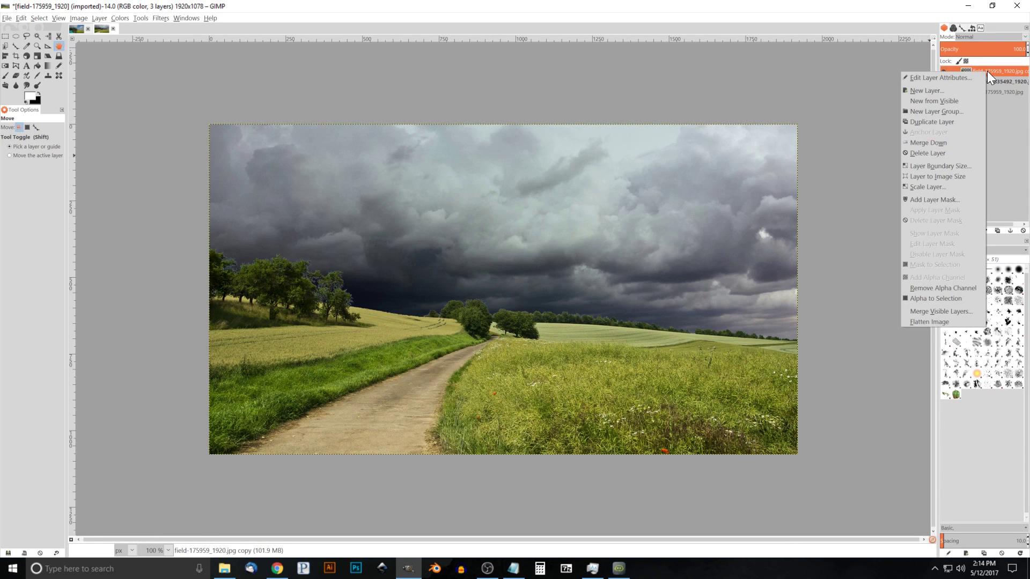
pyautogui.click(927, 298)
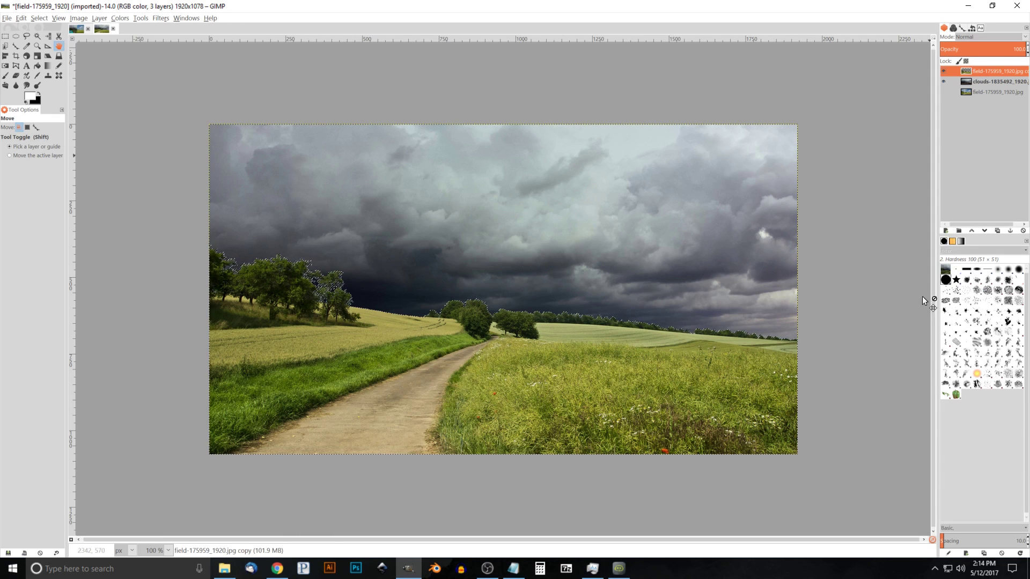
pyautogui.click(39, 18)
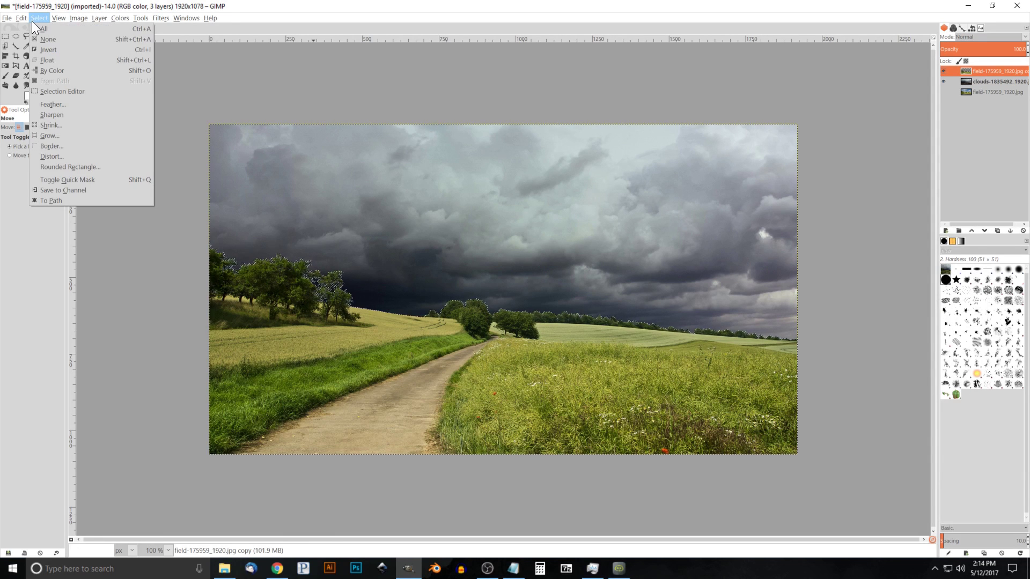
pyautogui.click(43, 50)
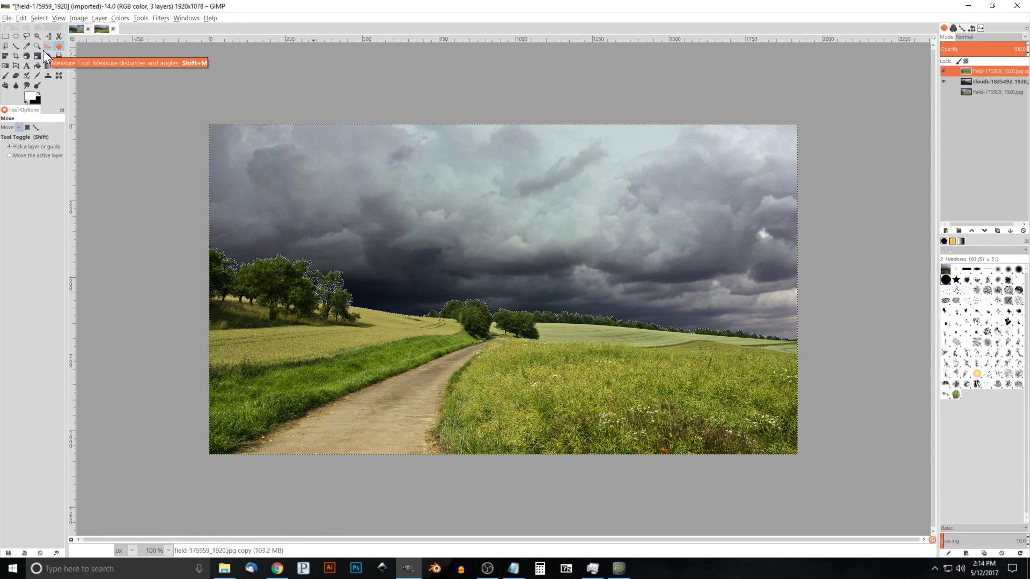
# Grow the sky selection by 1 px
pyautogui.click(40, 18)
pyautogui.click(44, 134)
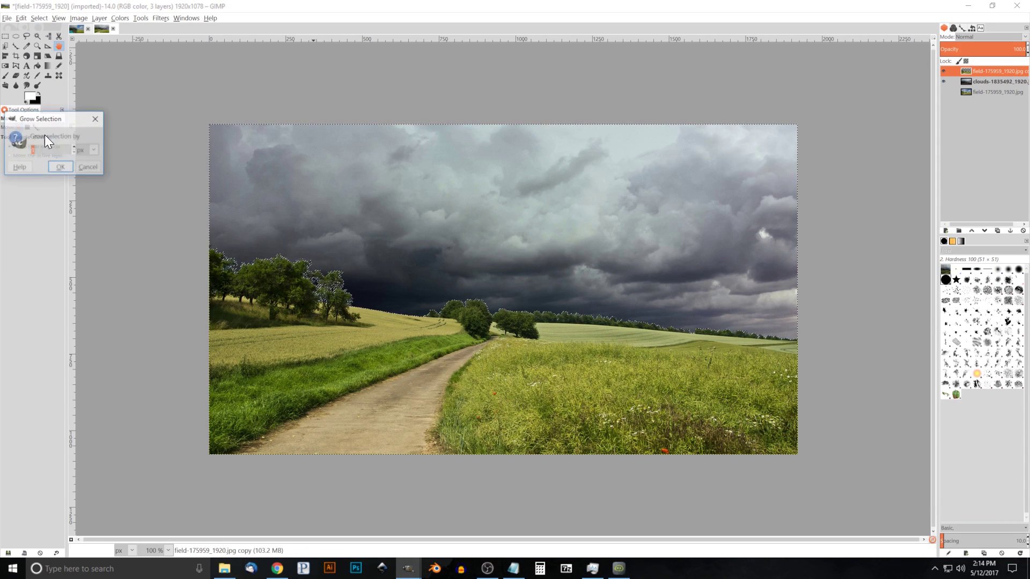
pyautogui.write('1')
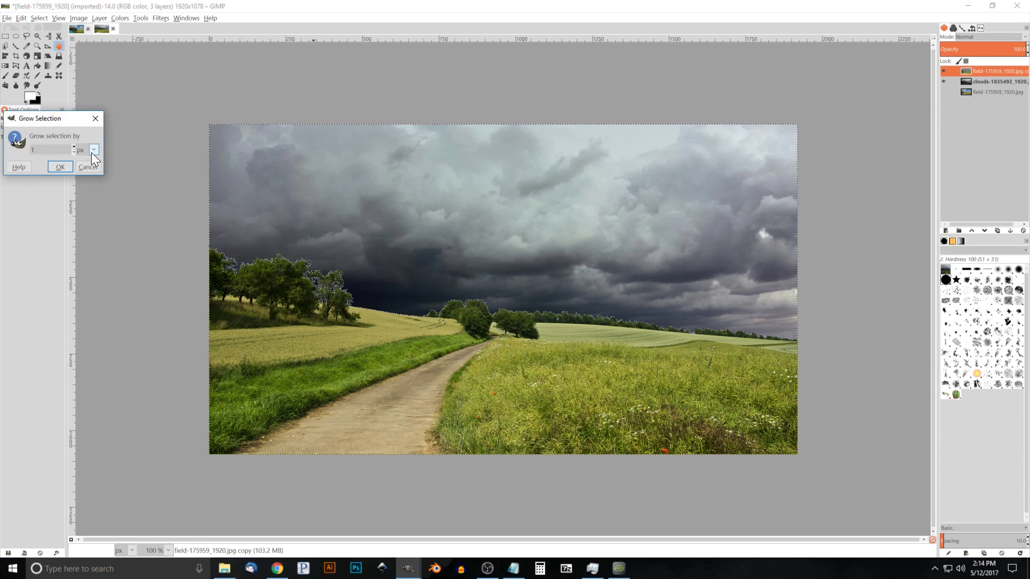
pyautogui.click(66, 167)
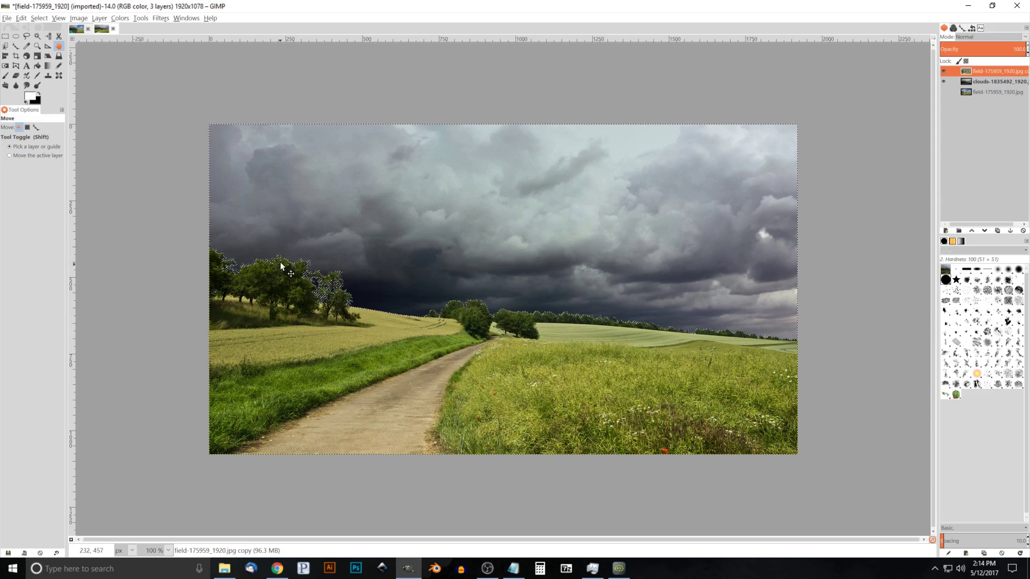
# Check the grown sky selection around the trees and hill ridge, and deselect it
pyautogui.keyDown('ctrl'); pyautogui.scroll(7, 279, 266); pyautogui.keyUp('ctrl')
pyautogui.moveTo(534, 326); pyautogui.dragTo(449, 173)
pyautogui.moveTo(571, 329); pyautogui.dragTo(296, 145)
pyautogui.keyDown('ctrl'); pyautogui.scroll(-5, 558, 309); pyautogui.keyUp('ctrl')
pyautogui.keyDown('ctrl'); pyautogui.scroll(1, 528, 239); pyautogui.keyUp('ctrl')
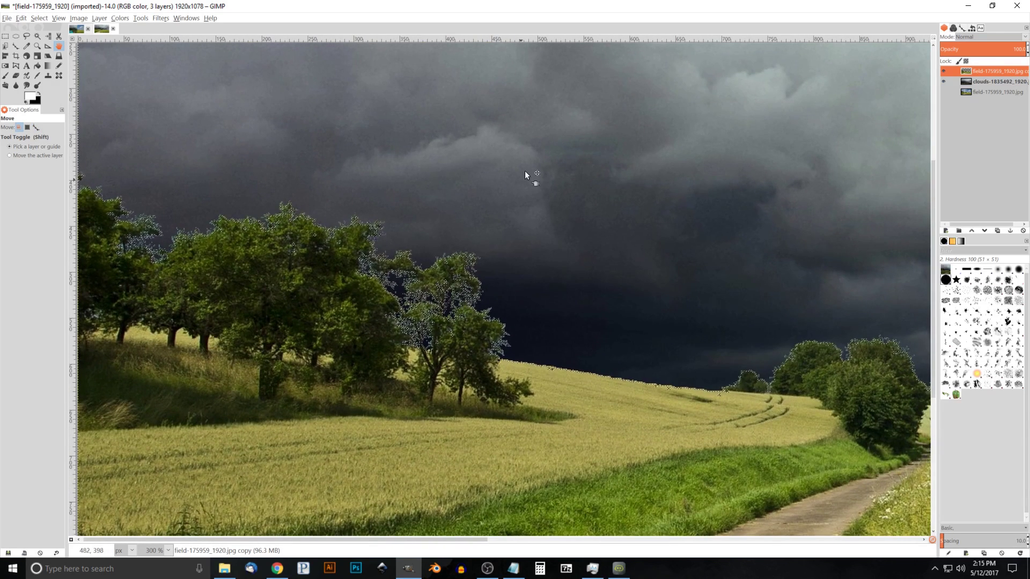
pyautogui.moveTo(521, 176); pyautogui.dragTo(622, 191)
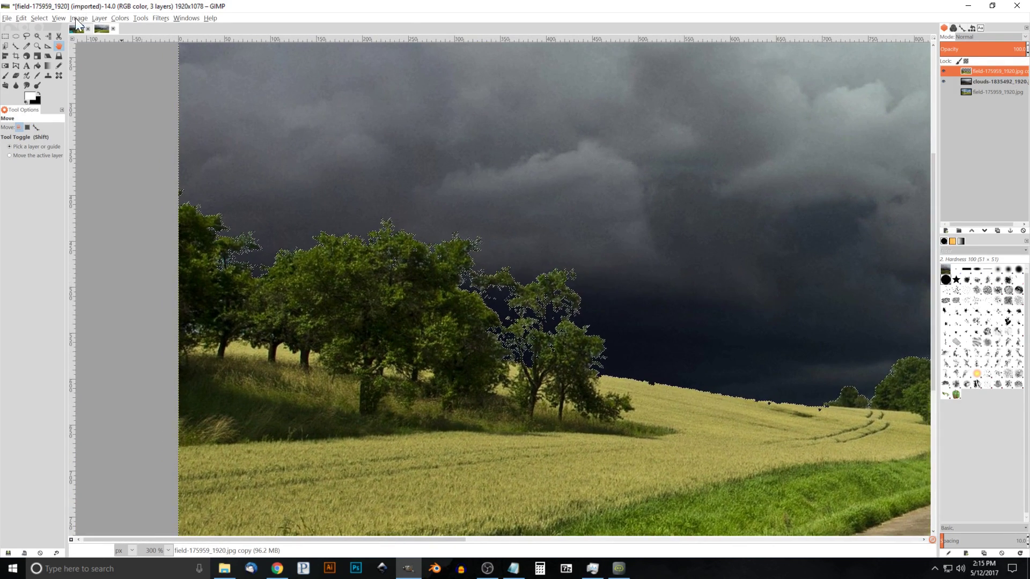
pyautogui.click(37, 17)
pyautogui.click(49, 40)
# Examine the cut-out edges around the trees, along the wheat field's ridge and on the distant tree line
pyautogui.moveTo(444, 261); pyautogui.dragTo(316, 154)
pyautogui.scroll(2, 398, 193)
pyautogui.moveTo(396, 226); pyautogui.dragTo(618, 408)
pyautogui.moveTo(440, 318); pyautogui.dragTo(320, 163)
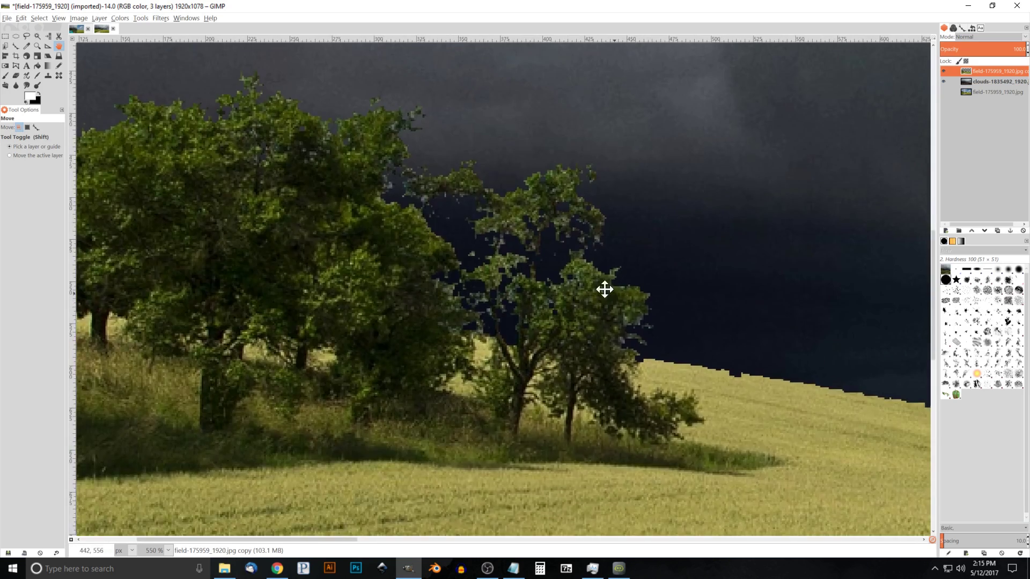
pyautogui.moveTo(615, 294); pyautogui.dragTo(185, 285)
pyautogui.moveTo(743, 358); pyautogui.dragTo(355, 326)
pyautogui.scroll(-3, 526, 293)
pyautogui.scroll(-4, 426, 299)
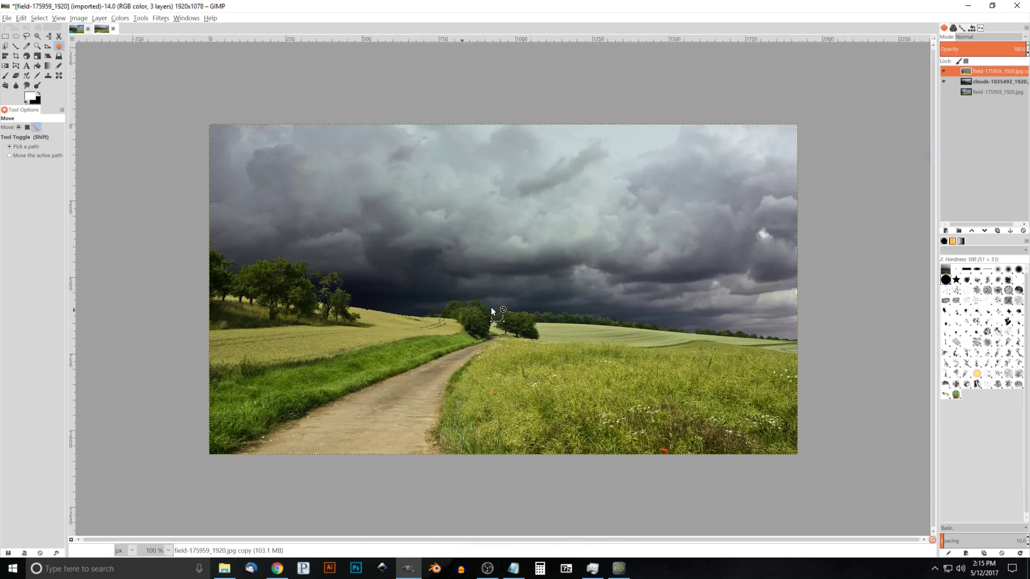
pyautogui.scroll(3, 426, 299)
pyautogui.moveTo(412, 298); pyautogui.dragTo(551, 328)
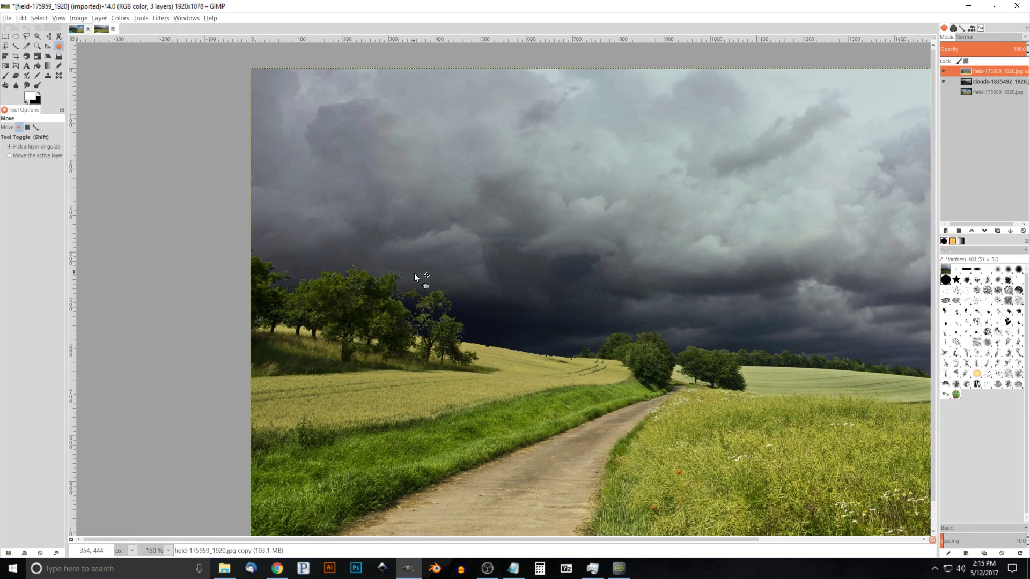
pyautogui.moveTo(481, 323); pyautogui.dragTo(181, 282)
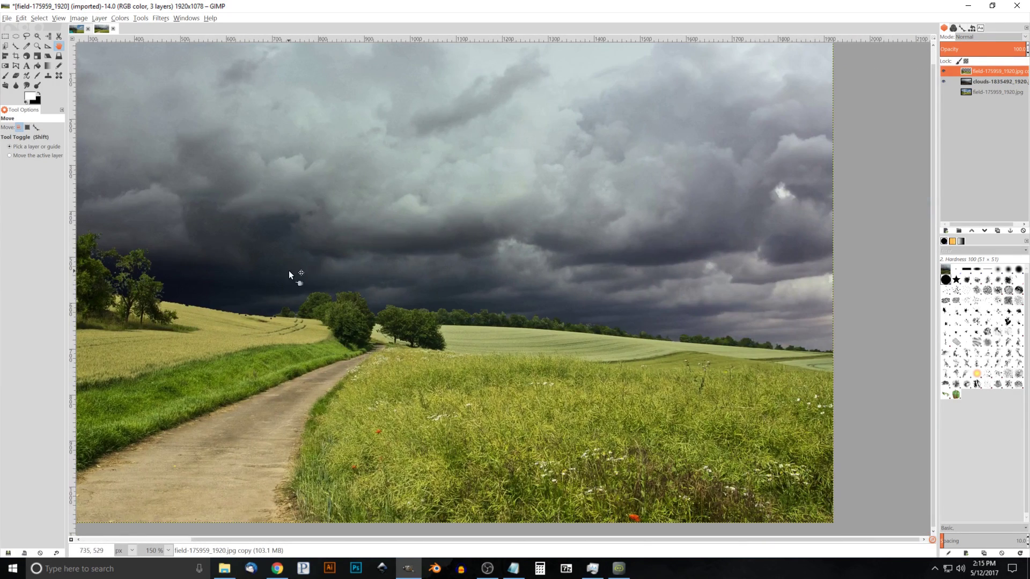
pyautogui.moveTo(289, 274); pyautogui.dragTo(543, 327)
pyautogui.moveTo(426, 336); pyautogui.dragTo(364, 235)
pyautogui.scroll(3, 368, 311)
pyautogui.moveTo(668, 329); pyautogui.dragTo(142, 284)
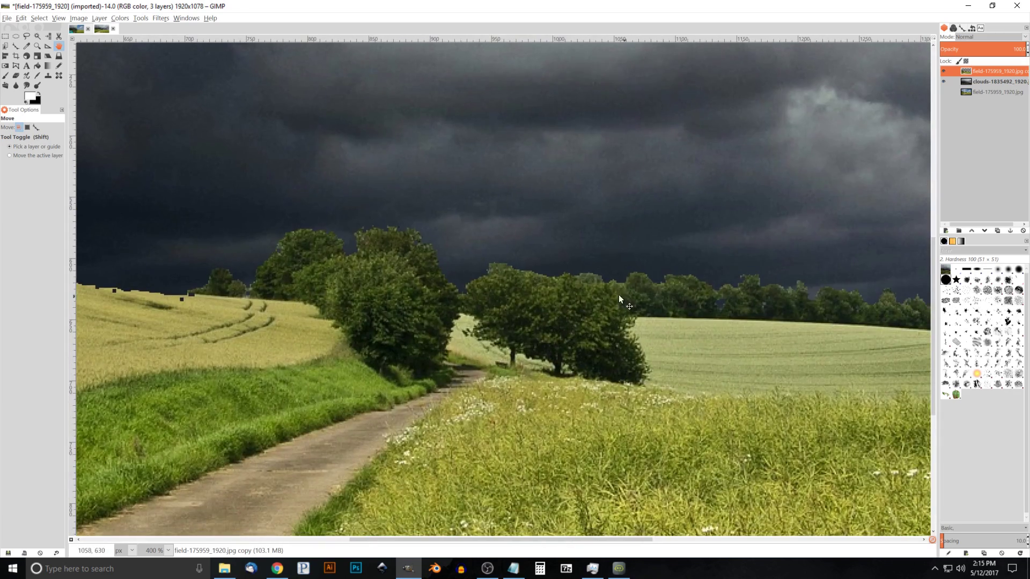
pyautogui.moveTo(263, 295); pyautogui.dragTo(761, 304)
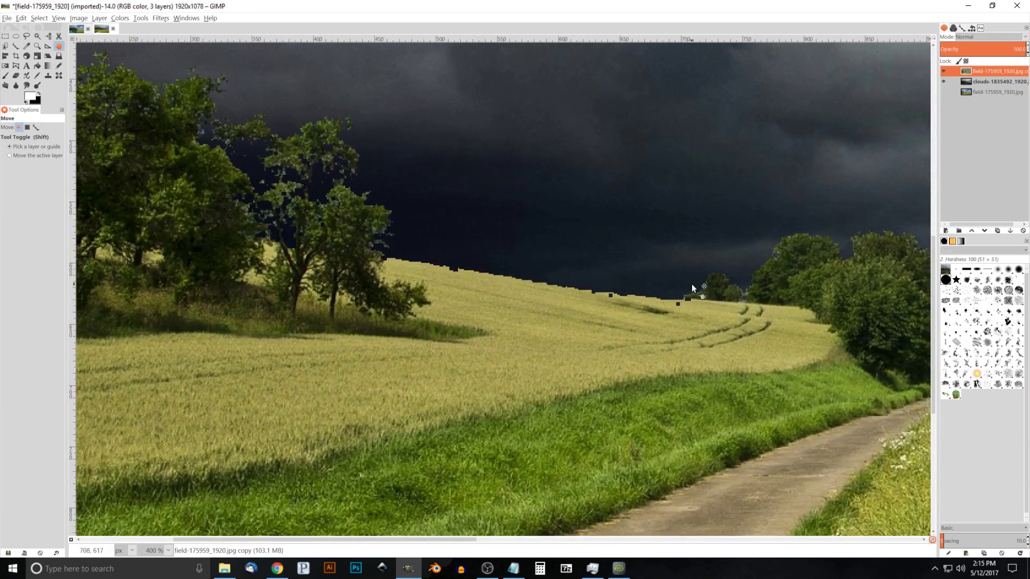
pyautogui.hscroll(8, 528, 290)
pyautogui.moveTo(732, 289); pyautogui.dragTo(219, 277)
pyautogui.moveTo(426, 329); pyautogui.dragTo(1014, 318)
pyautogui.moveTo(432, 260); pyautogui.dragTo(762, 292)
pyautogui.hscroll(-6, 762, 291)
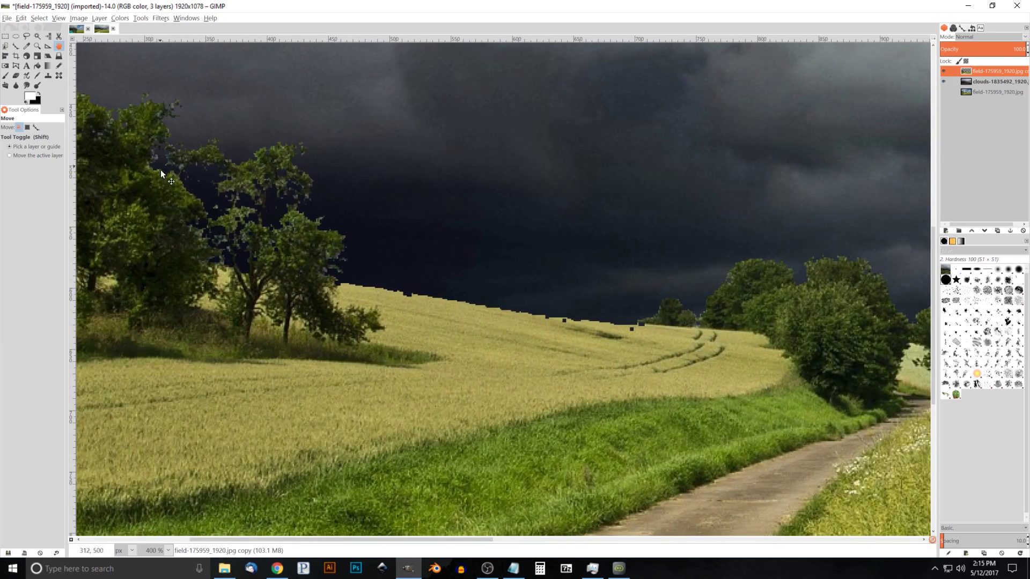
pyautogui.scroll(3, 376, 230)
pyautogui.scroll(-2, 393, 273)
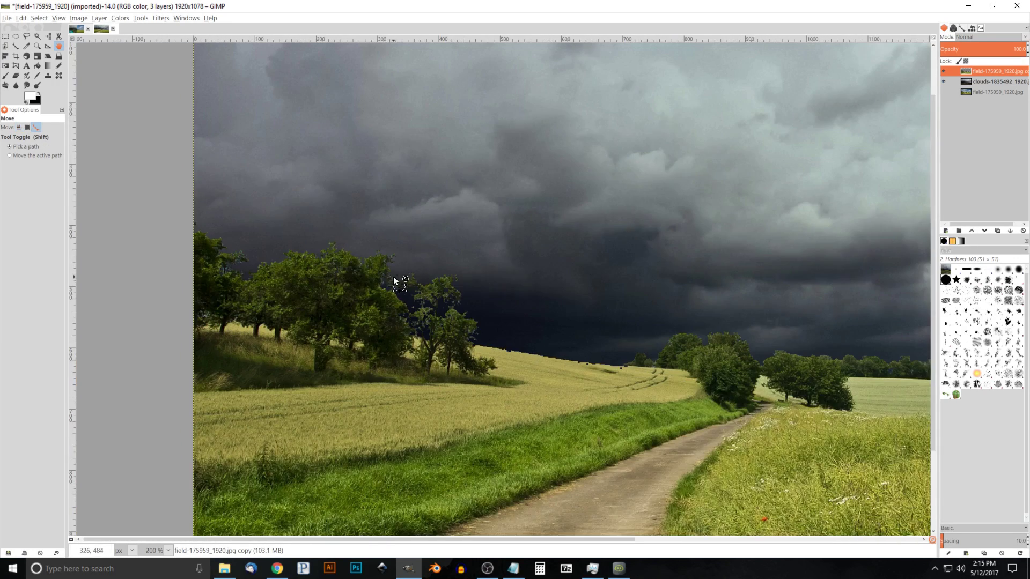
pyautogui.moveTo(644, 255); pyautogui.dragTo(547, 251)
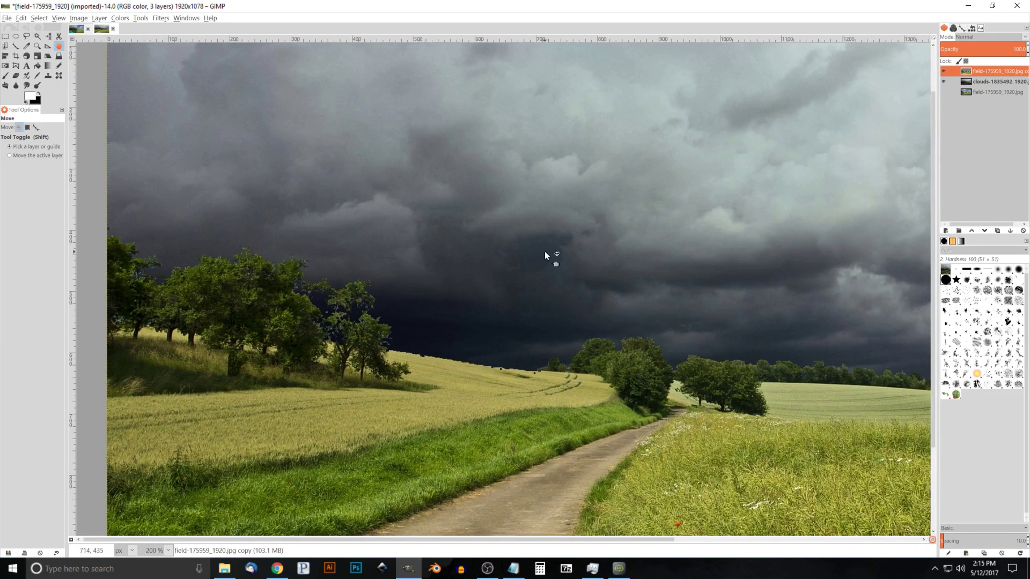
# Select the sky by inverting the cut-out field layer's alpha selection, and grow the selection by 1 px
pyautogui.rightClick(983, 68)
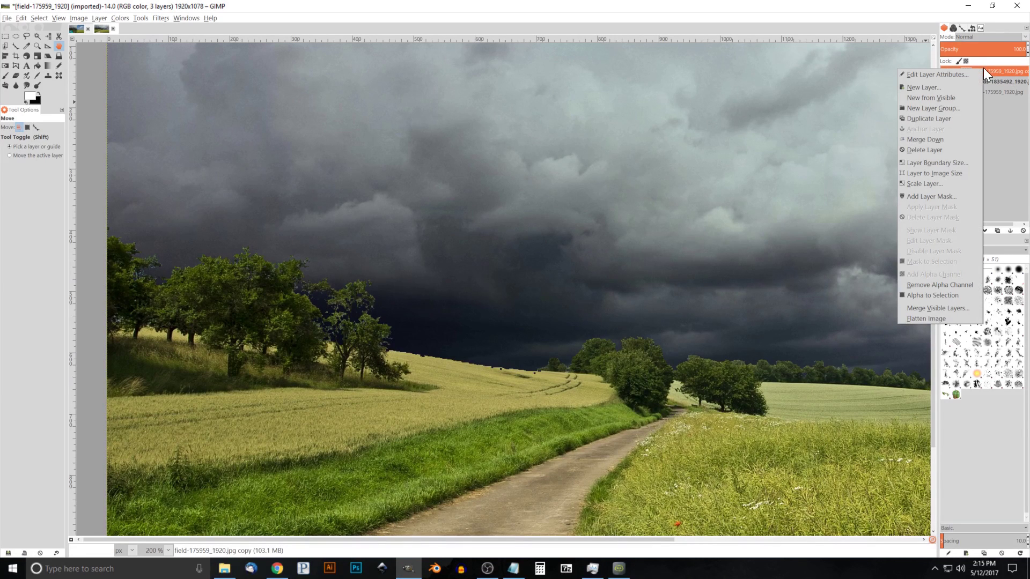
pyautogui.click(925, 295)
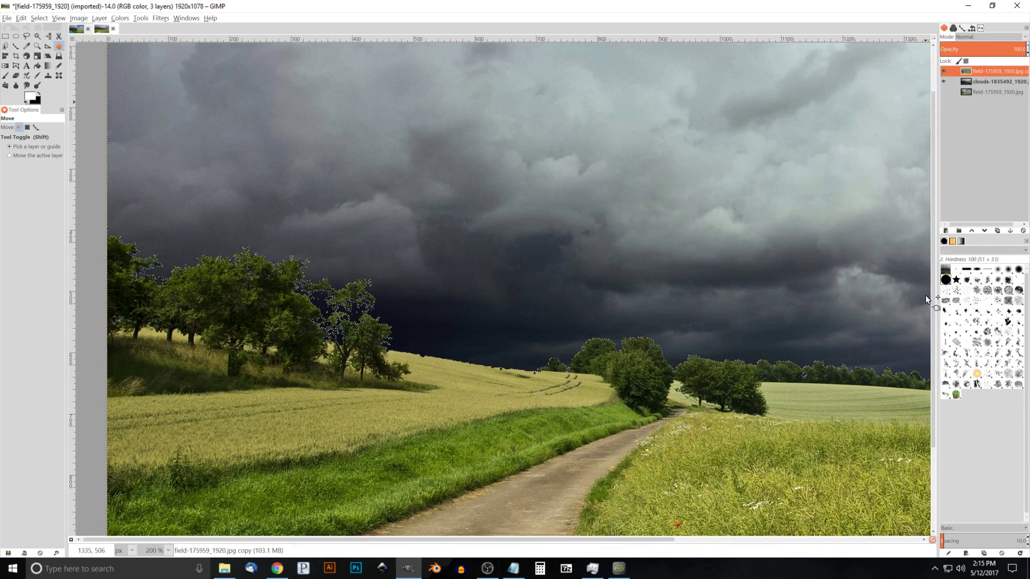
pyautogui.click(37, 19)
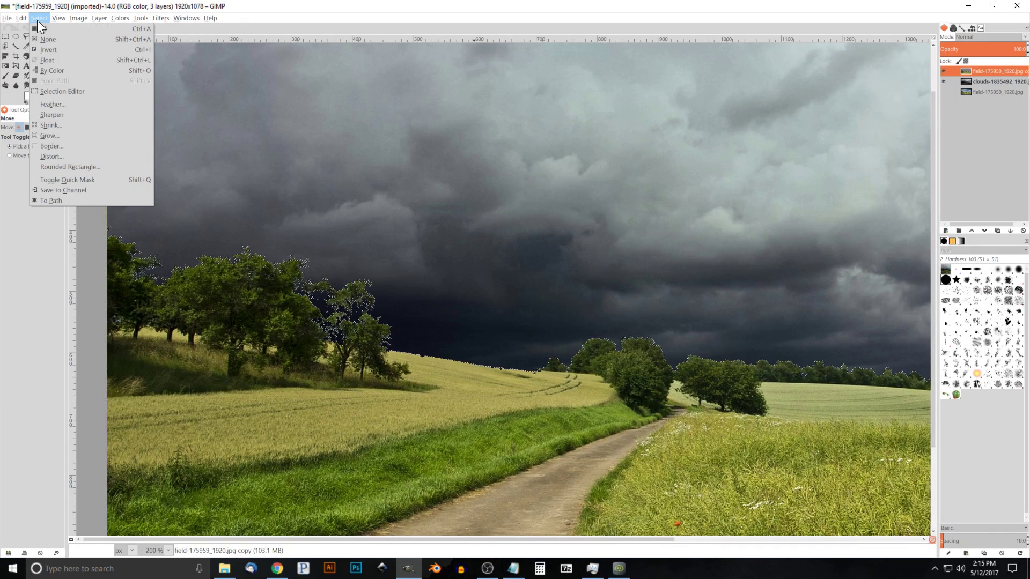
pyautogui.click(45, 53)
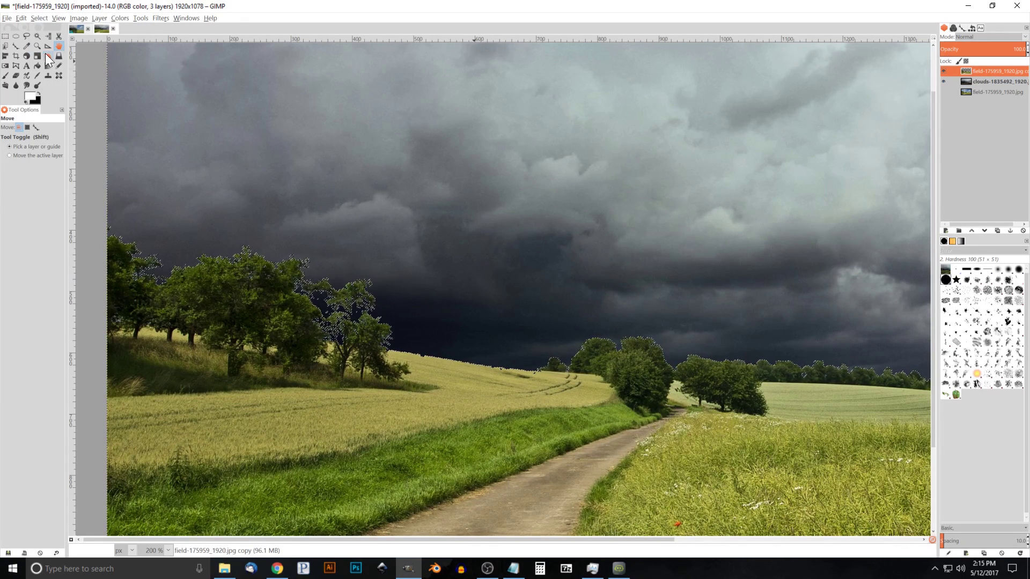
pyautogui.click(41, 18)
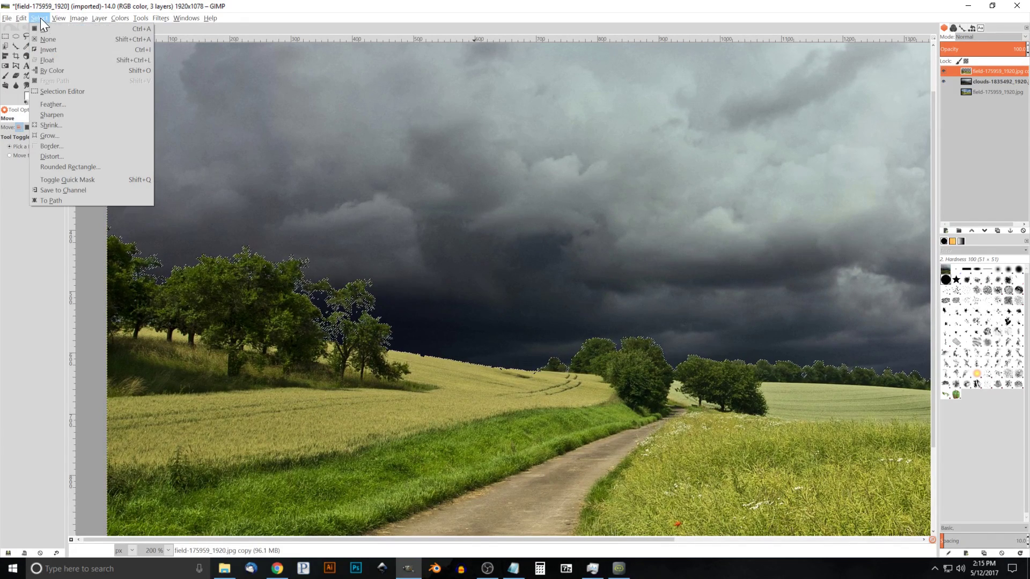
pyautogui.click(56, 137)
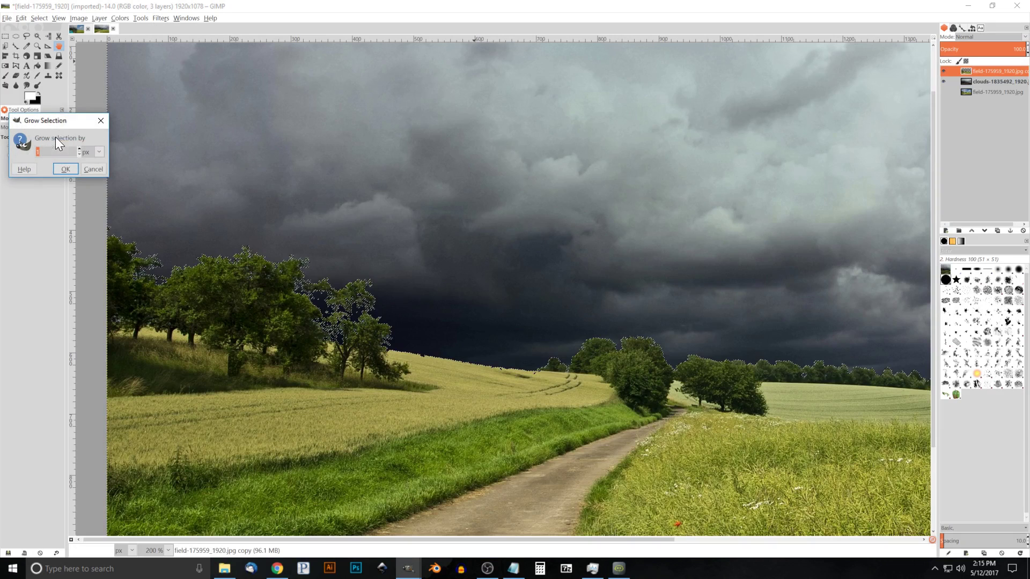
pyautogui.click(68, 172)
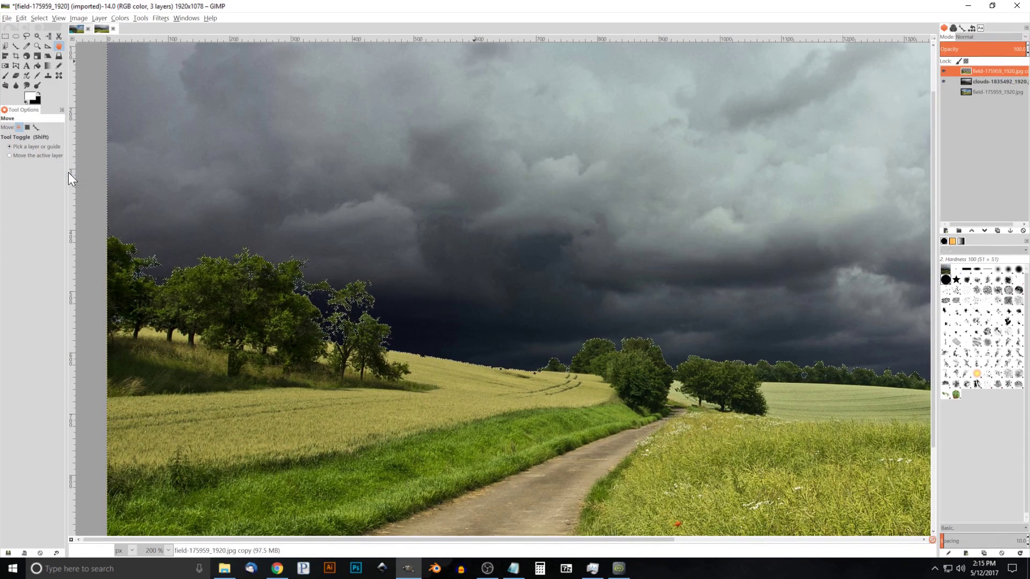
# Soften the field layer's edges inside the selection with a 2.0 px Gaussian Blur using the RLE method, and deselect
pyautogui.click(160, 18)
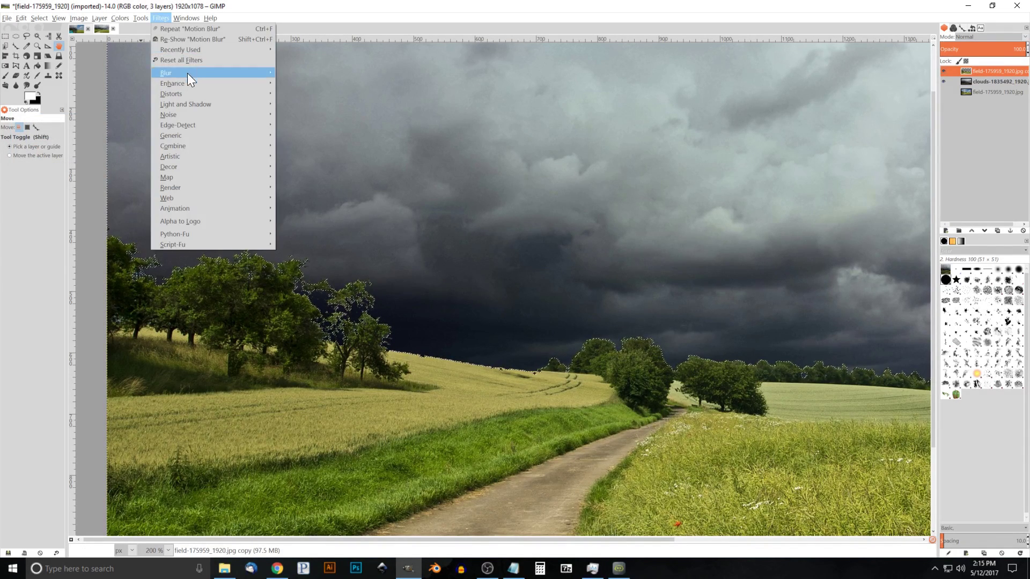
pyautogui.moveTo(188, 73)
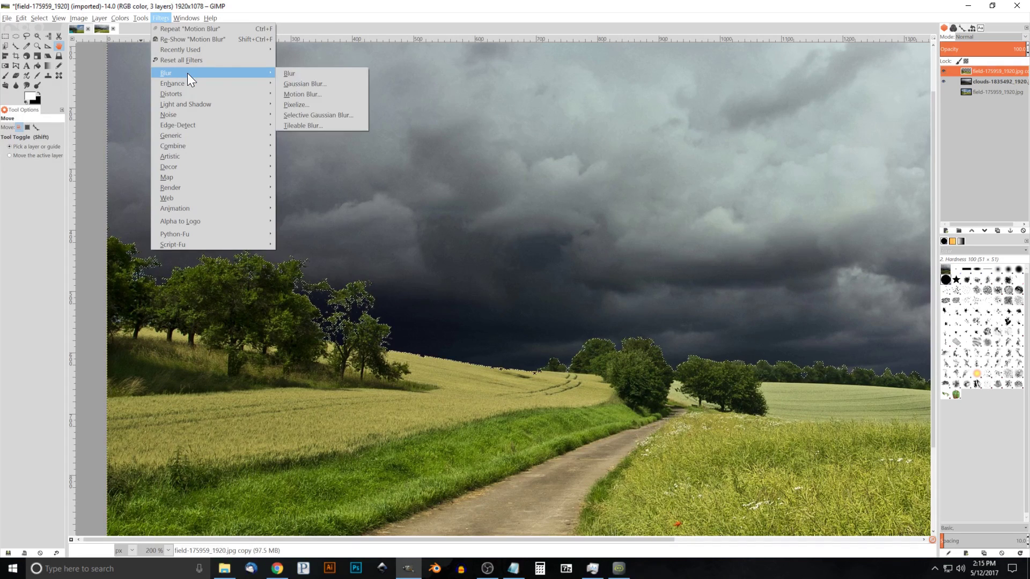
pyautogui.click(304, 82)
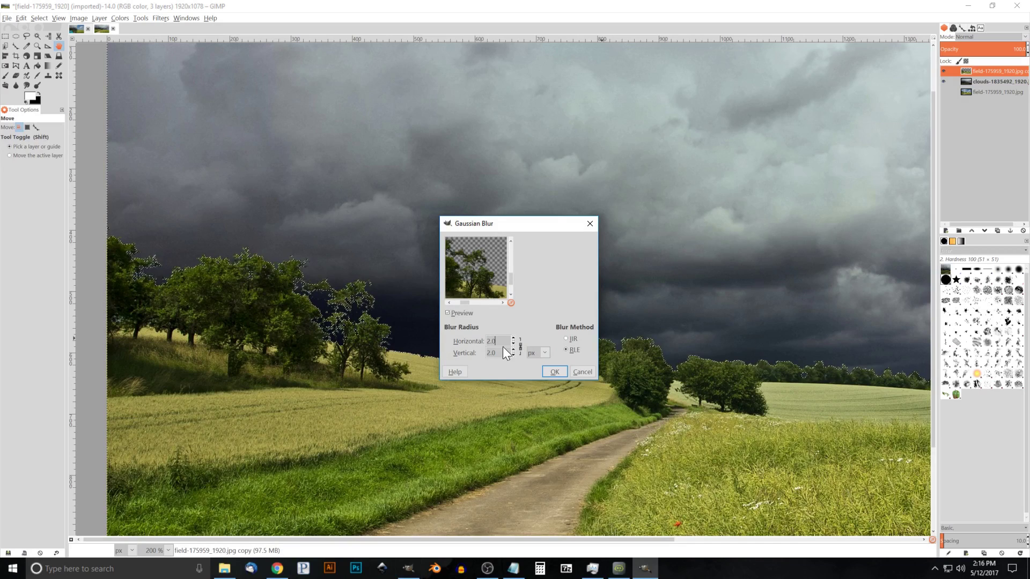
pyautogui.click(559, 372)
pyautogui.keyDown('ctrl'); pyautogui.scroll(4, 267, 285); pyautogui.keyUp('ctrl')
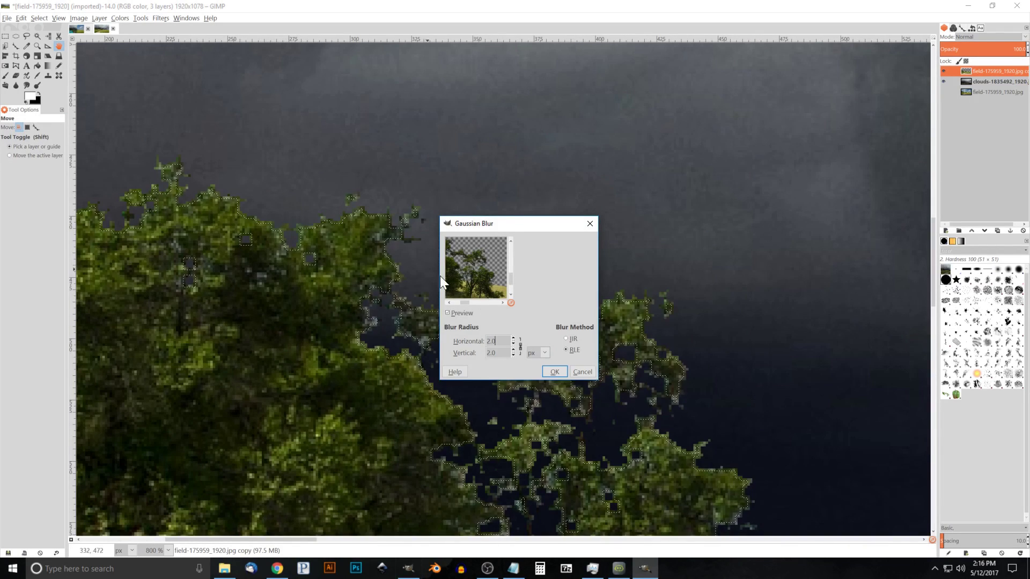
pyautogui.click(556, 370)
pyautogui.moveTo(400, 331); pyautogui.dragTo(442, 219)
pyautogui.click(45, 18)
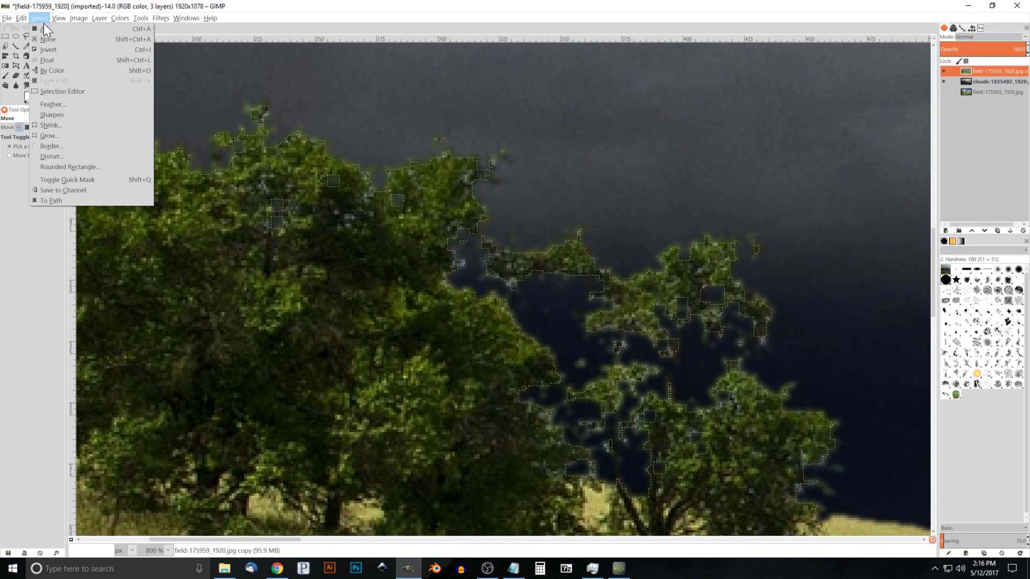
pyautogui.click(50, 40)
# Examine the blurred edges around the trees and along the wheat field's ridge for leftover dark notches
pyautogui.moveTo(569, 331); pyautogui.dragTo(212, 126)
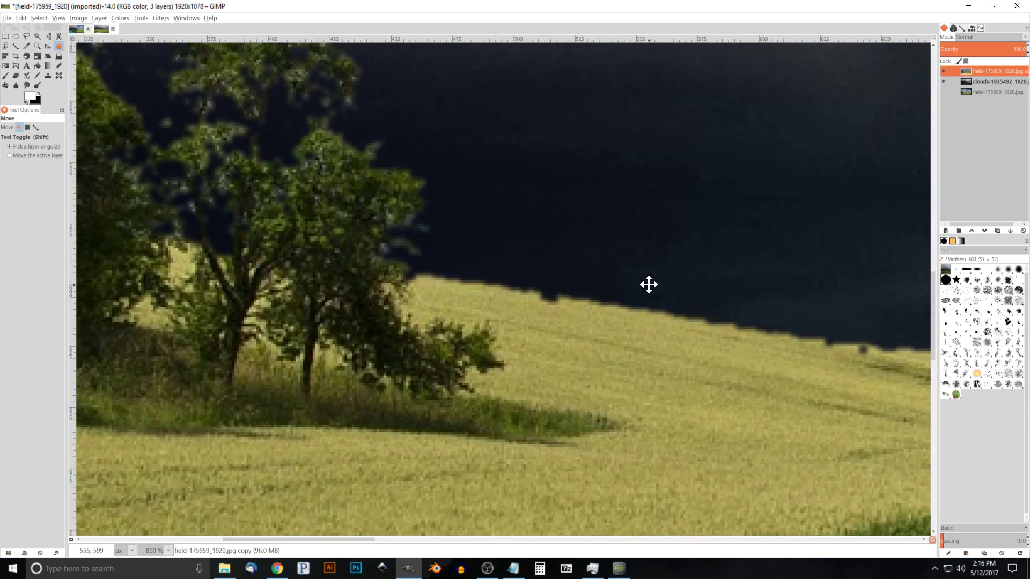
pyautogui.moveTo(697, 295); pyautogui.dragTo(256, 389)
pyautogui.moveTo(531, 396); pyautogui.dragTo(895, 318)
pyautogui.scroll(-5, 567, 279)
pyautogui.moveTo(705, 301); pyautogui.dragTo(321, 304)
pyautogui.moveTo(666, 322); pyautogui.dragTo(743, 322)
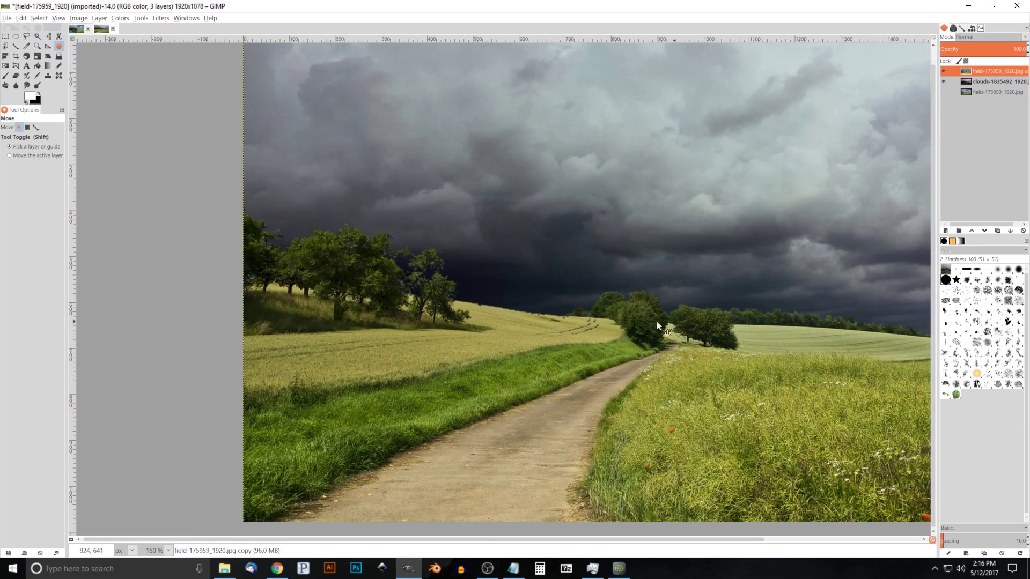
pyautogui.scroll(4, 507, 302)
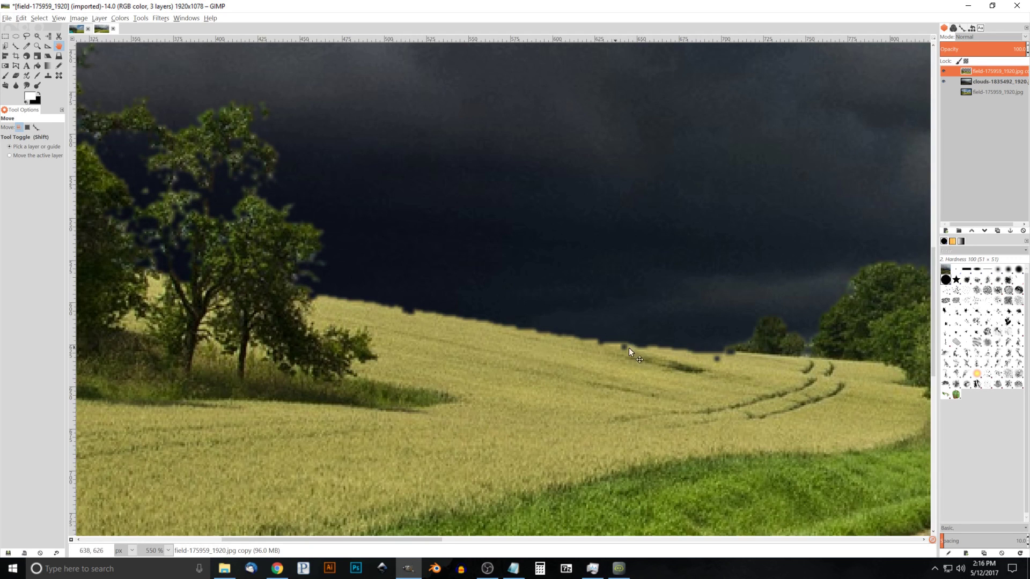
pyautogui.moveTo(594, 332); pyautogui.dragTo(517, 322)
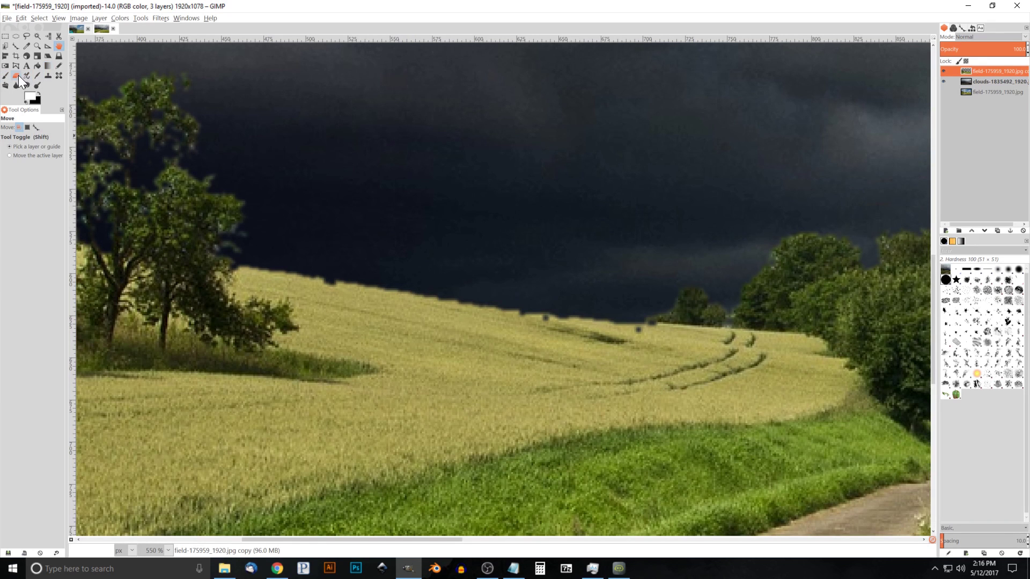
# Erase the uneven notches along the hill ridge with the Eraser, using the Hardness 075 brush at size about 30
pyautogui.click(18, 75)
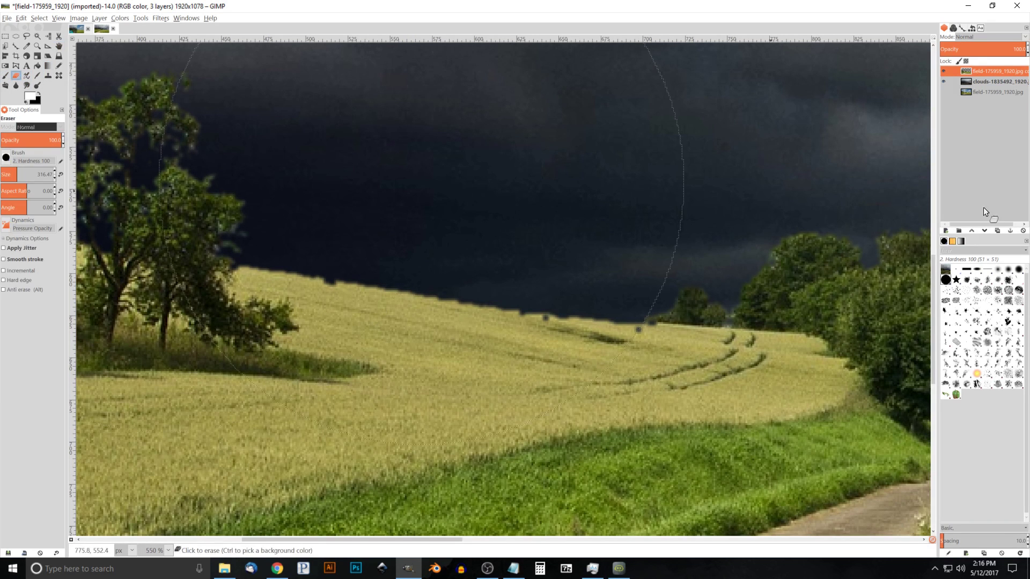
pyautogui.click(1009, 270)
pyautogui.click(1018, 270)
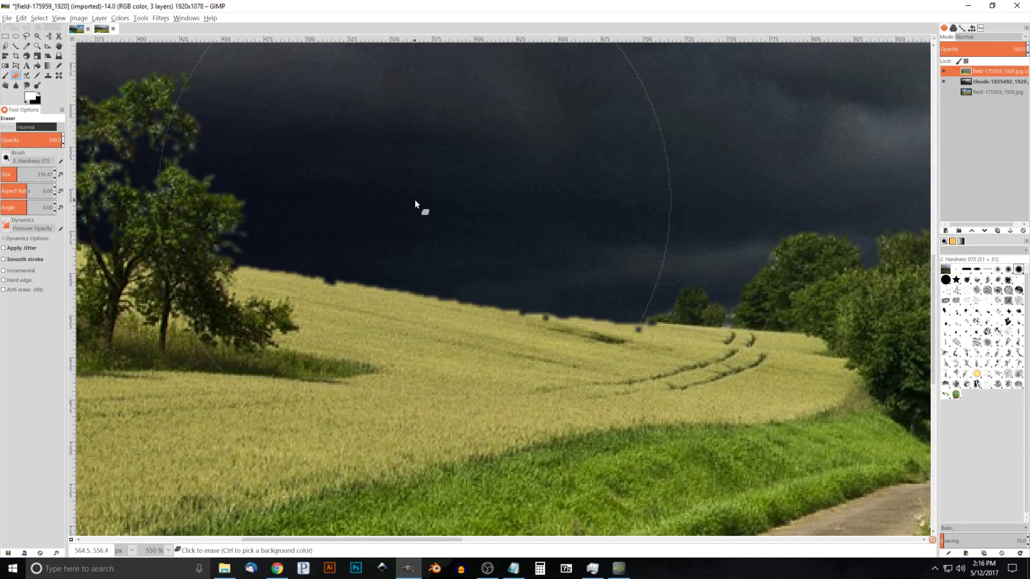
pyautogui.moveTo(14, 174); pyautogui.dragTo(7, 174)
pyautogui.click(2, 171)
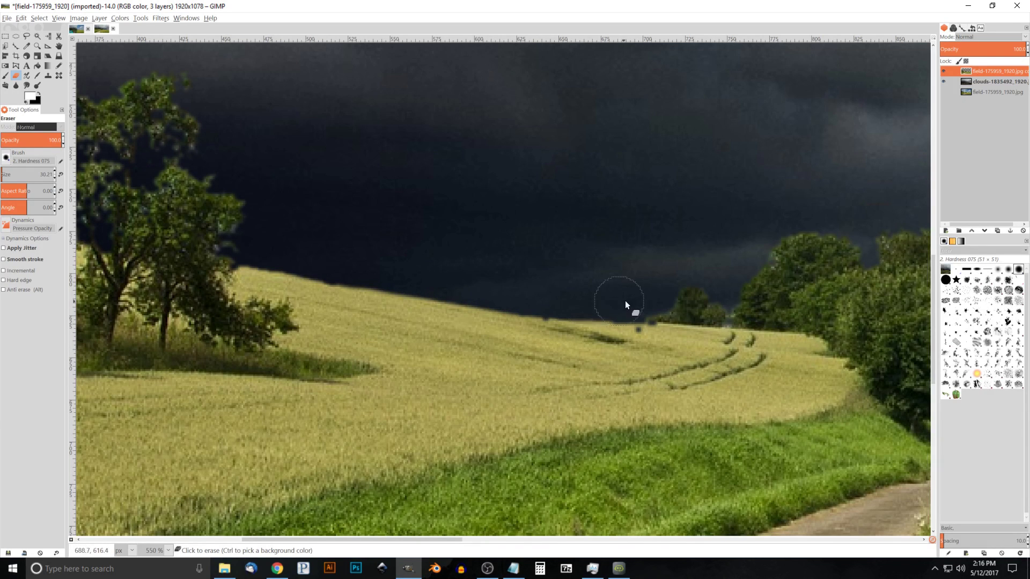
pyautogui.moveTo(629, 299); pyautogui.dragTo(556, 292)
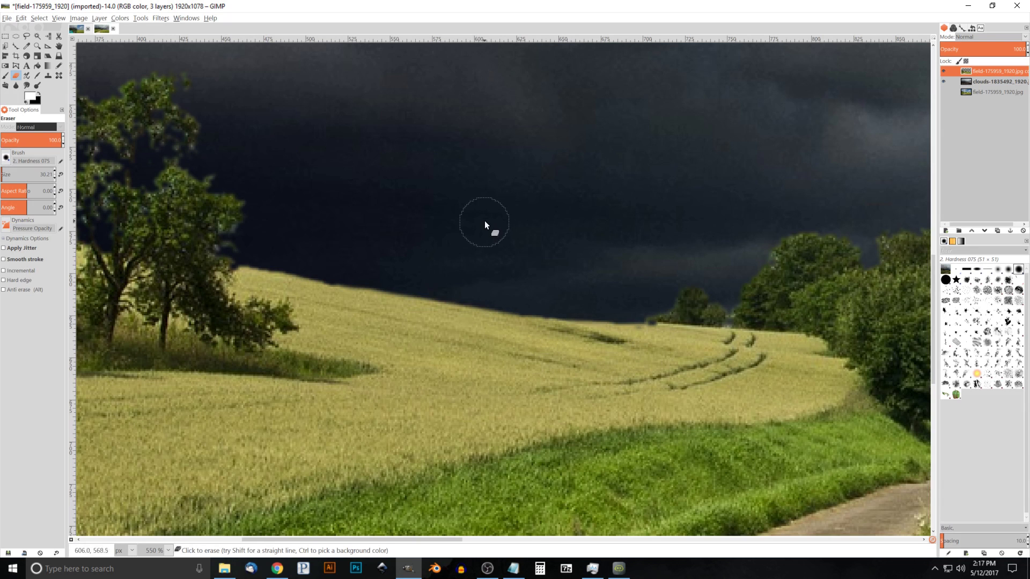
# Erase a test stroke across the wheat field and restore the erased area with anti-erase
pyautogui.moveTo(377, 410); pyautogui.dragTo(626, 410)
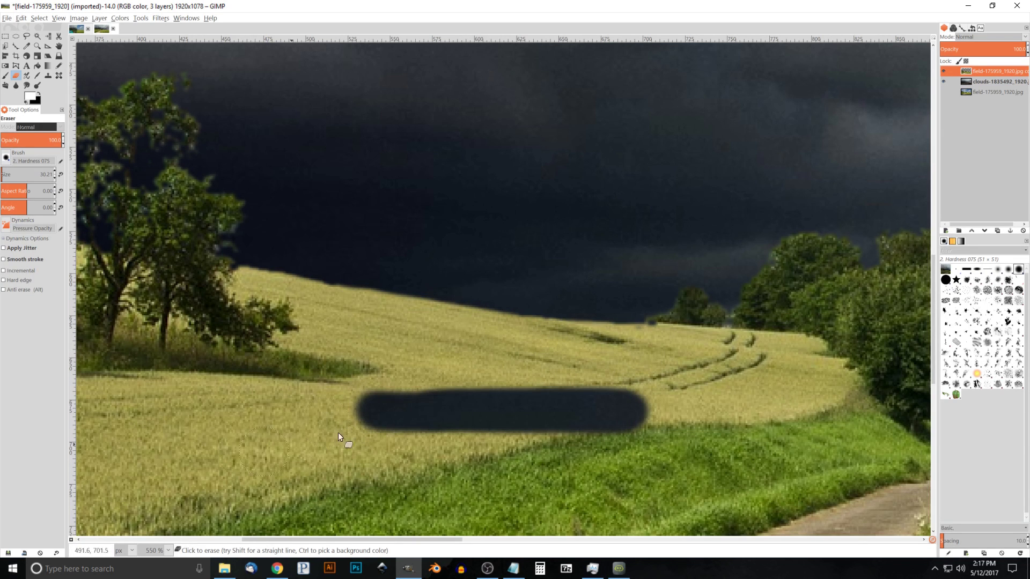
pyautogui.moveTo(378, 426)
pyautogui.mouseDown()
pyautogui.moveTo(350, 433)
pyautogui.moveTo(522, 400)
pyautogui.moveTo(546, 413)
pyautogui.moveTo(449, 423)
pyautogui.mouseUp()
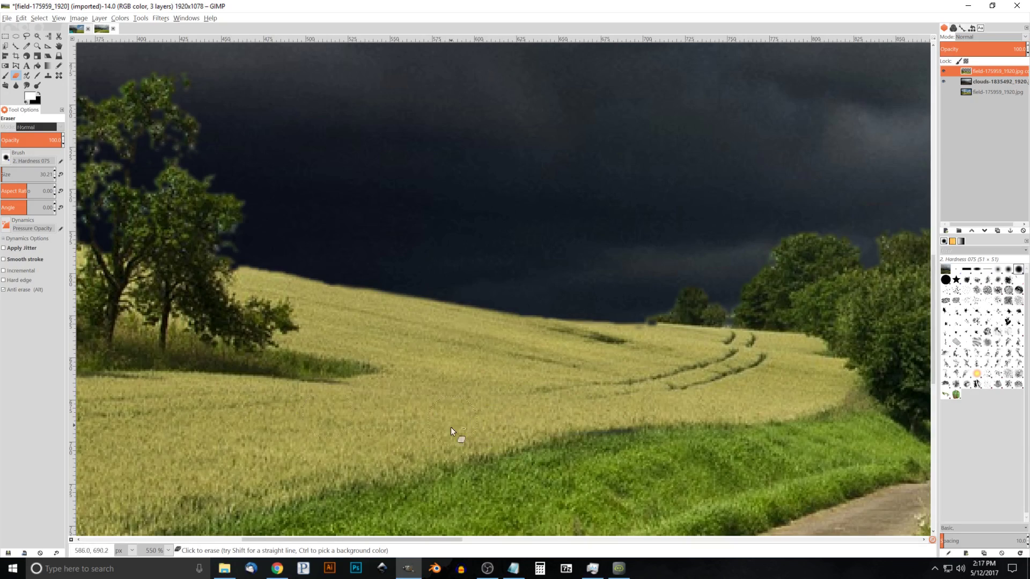
# Examine the cleaned-up trees and horizon against the storm sky, both up close and across the whole image
pyautogui.scroll(-4, 558, 349)
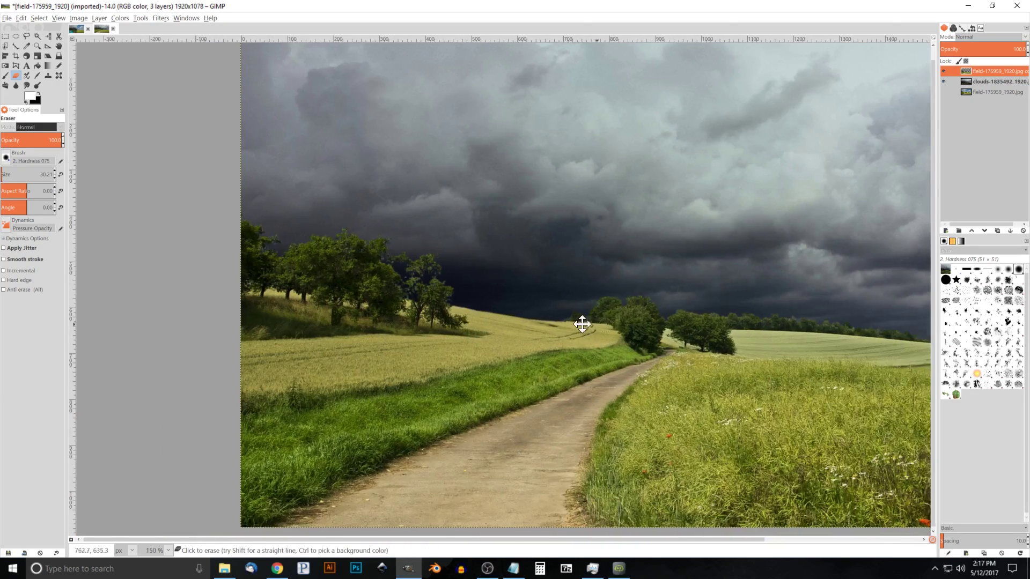
pyautogui.scroll(-3, 471, 321)
pyautogui.scroll(4, 470, 322)
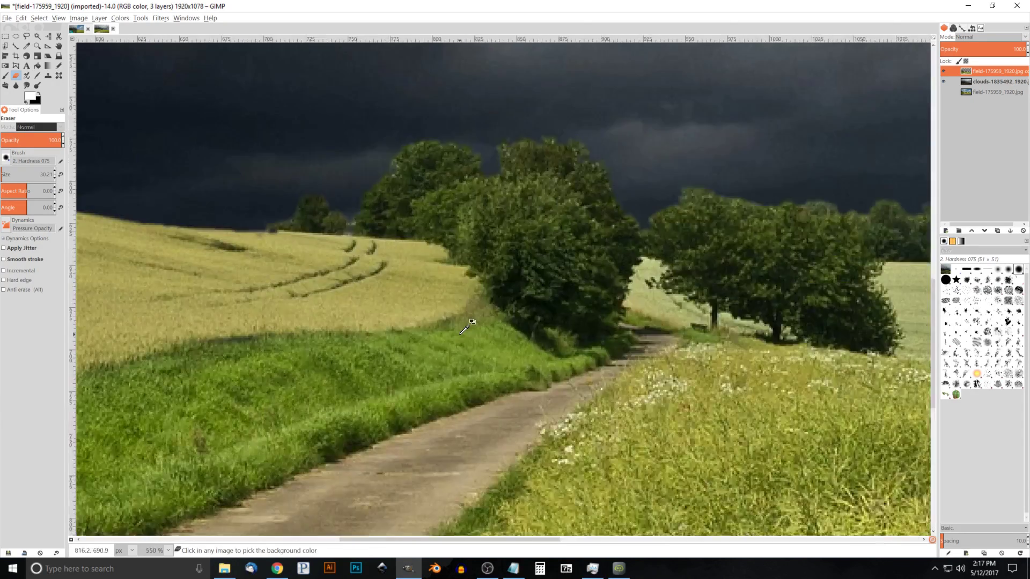
pyautogui.scroll(-5, 469, 322)
pyautogui.scroll(6, 457, 336)
pyautogui.scroll(-4, 457, 335)
pyautogui.moveTo(538, 246)
pyautogui.mouseDown()
pyautogui.moveTo(469, 215)
pyautogui.moveTo(280, 446)
pyautogui.moveTo(588, 165)
pyautogui.moveTo(570, 161)
pyautogui.moveTo(562, 407)
pyautogui.moveTo(519, 223)
pyautogui.moveTo(554, 256)
pyautogui.moveTo(543, 263)
pyautogui.mouseUp()
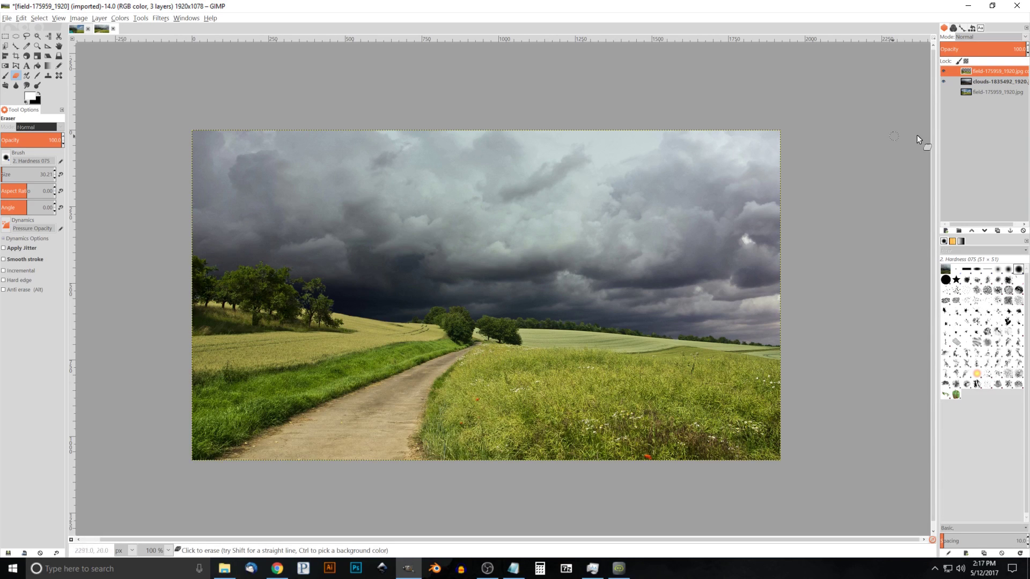
# Load the field copy layer's alpha as a selection and add a transparent 1920 x 1078 layer on top
pyautogui.rightClick(976, 71)
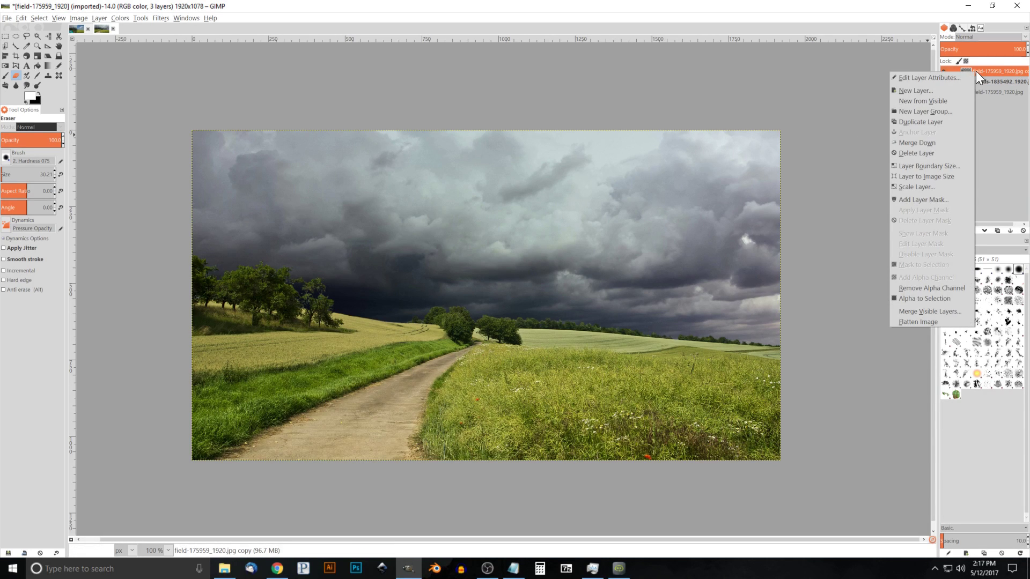
pyautogui.click(914, 298)
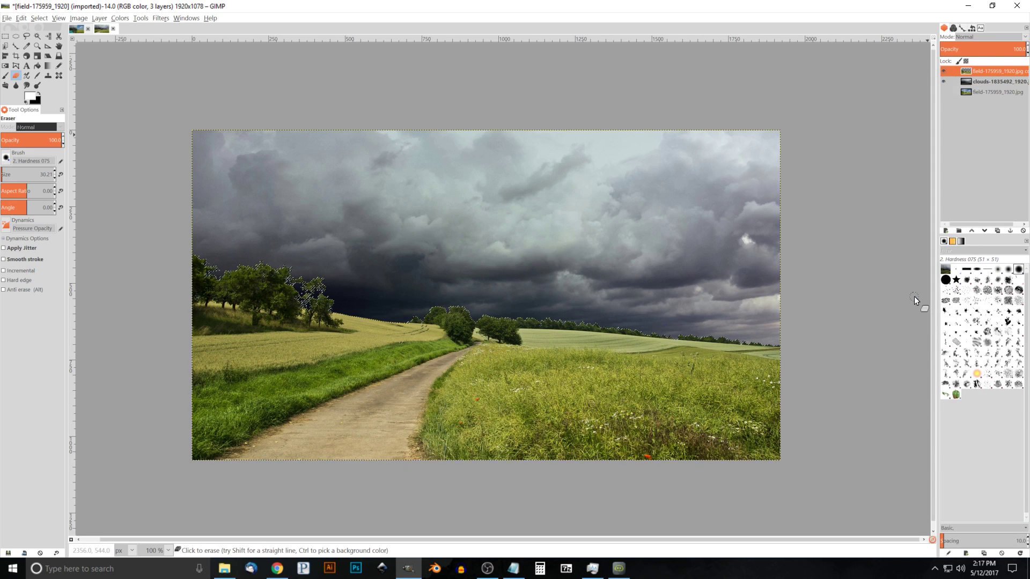
pyautogui.click(945, 236)
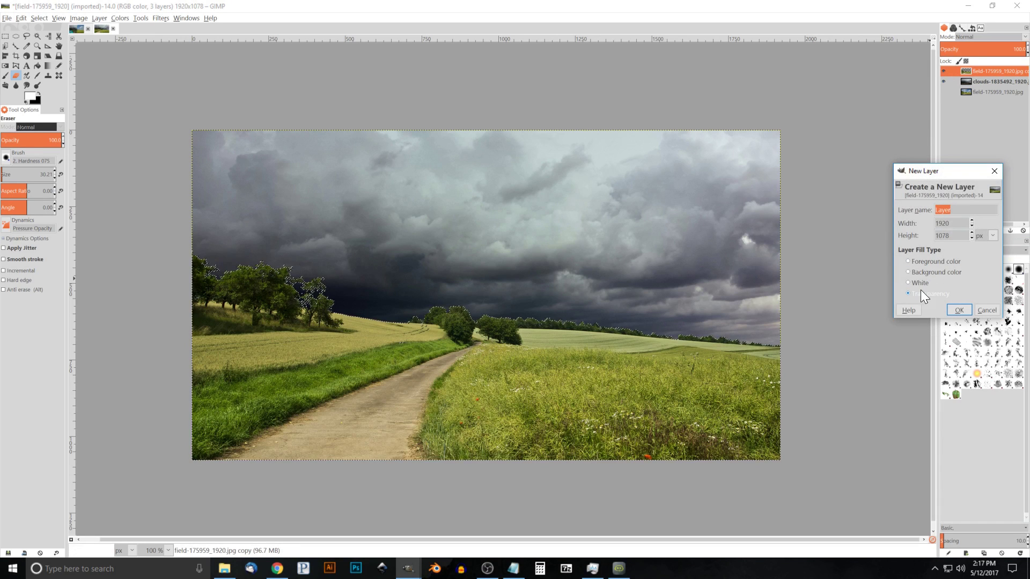
pyautogui.click(959, 310)
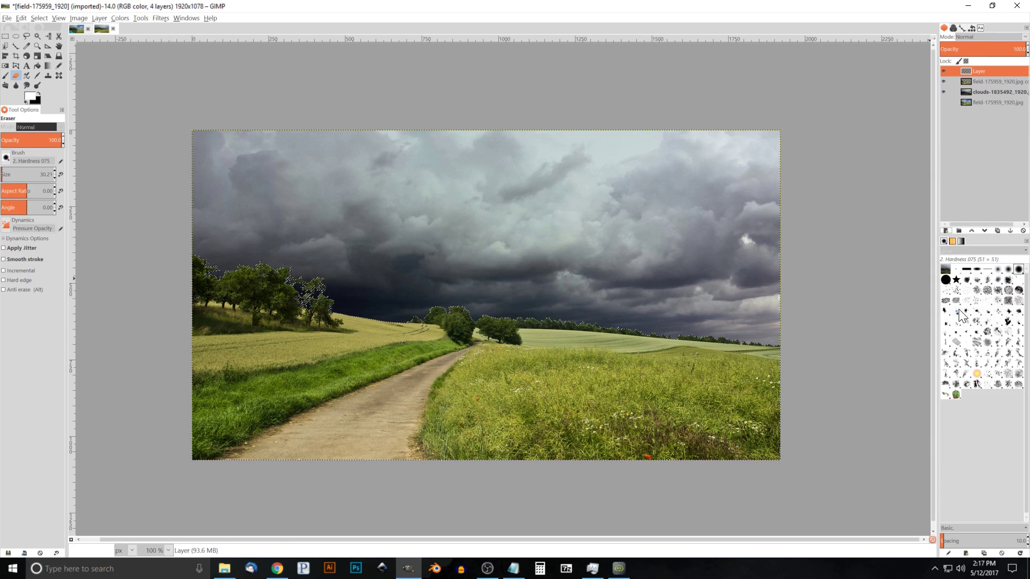
# Set the foreground color to dark purplish gray 3c383f and fill the field selection with it on the new layer
pyautogui.click(33, 96)
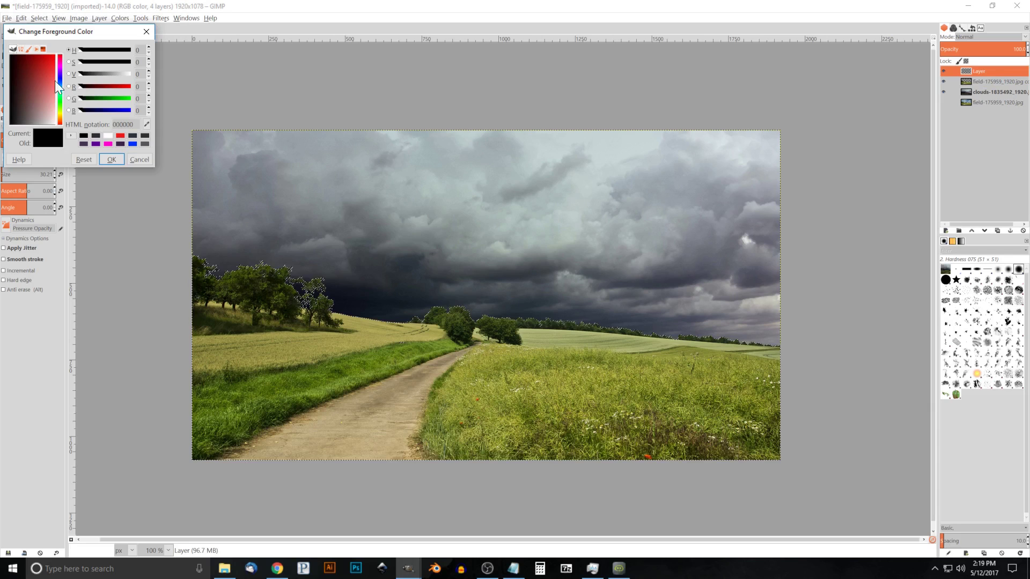
pyautogui.moveTo(59, 76); pyautogui.dragTo(21, 117)
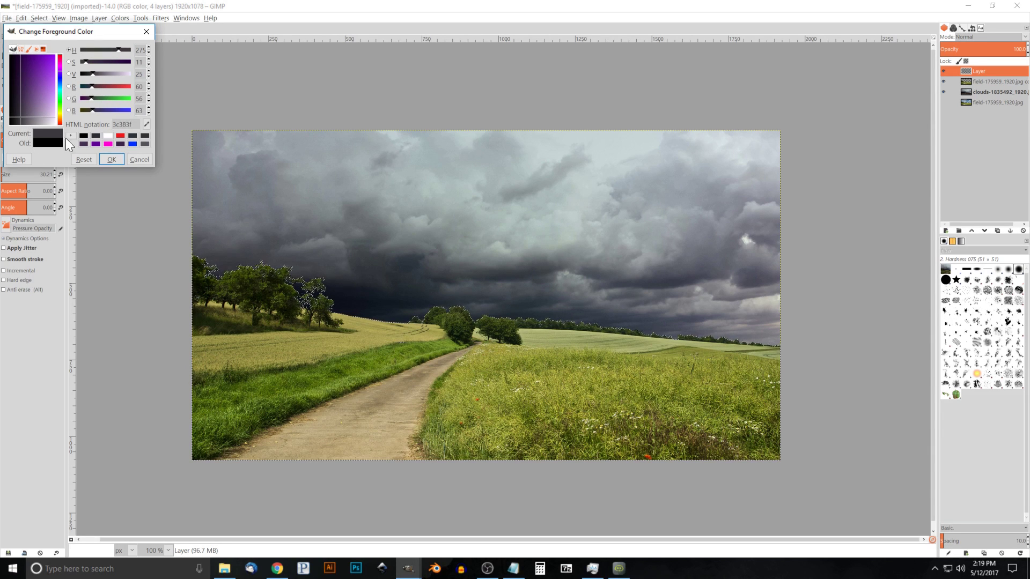
pyautogui.click(112, 159)
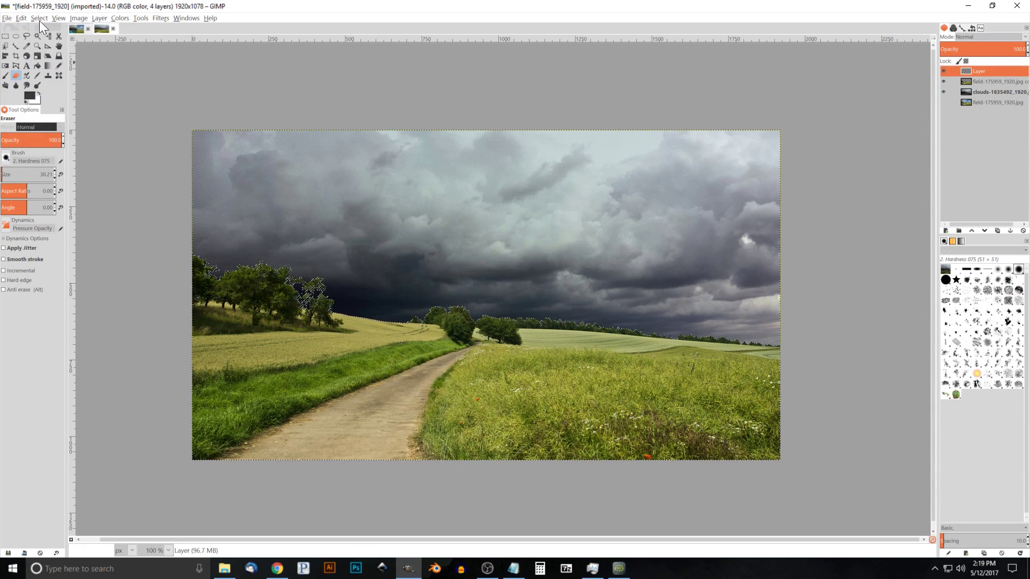
pyautogui.click(23, 18)
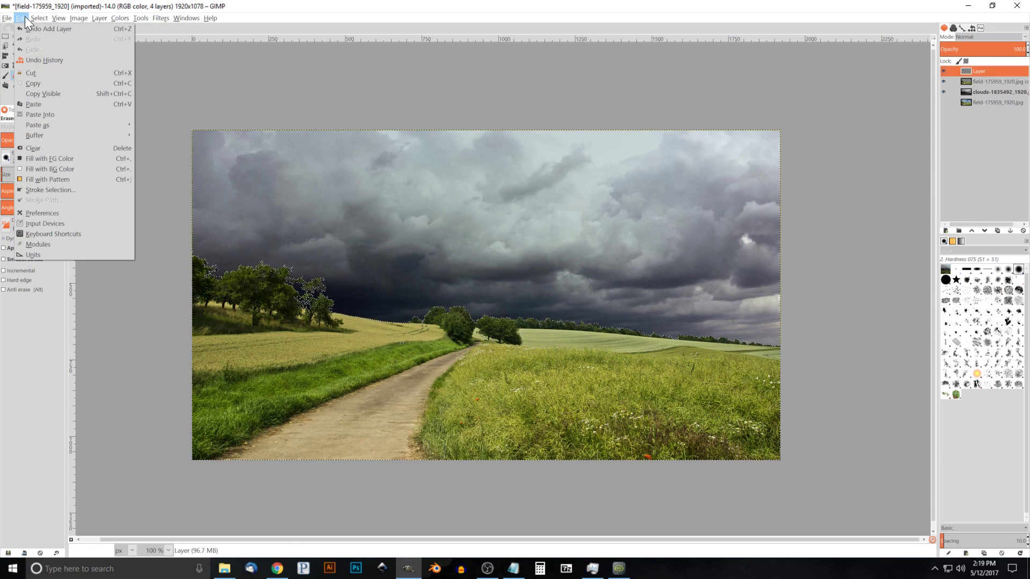
pyautogui.click(53, 158)
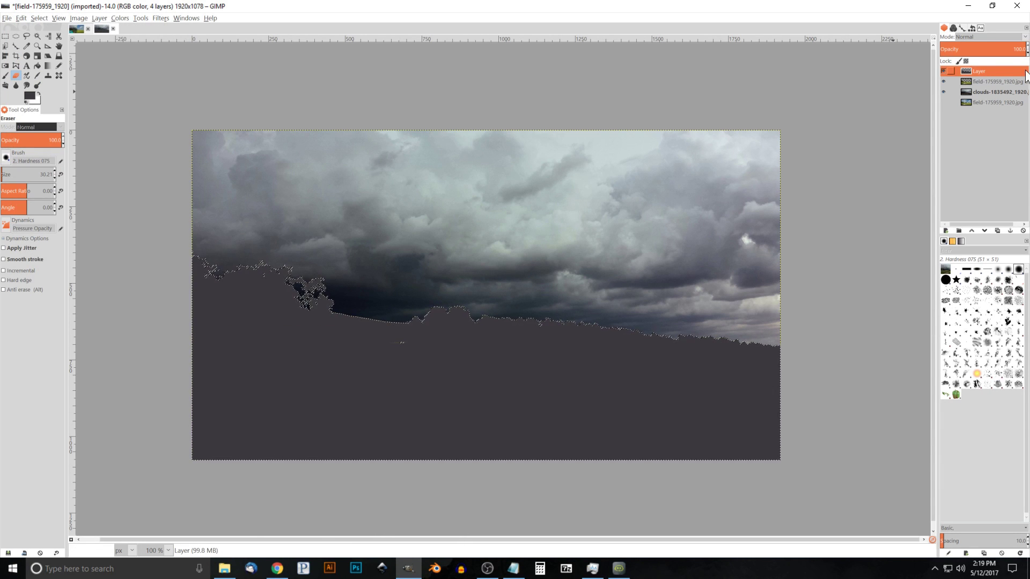
# Set the dark fill layer's blend mode to Hard light, deselect, and lower its opacity to about 88
pyautogui.click(1026, 37)
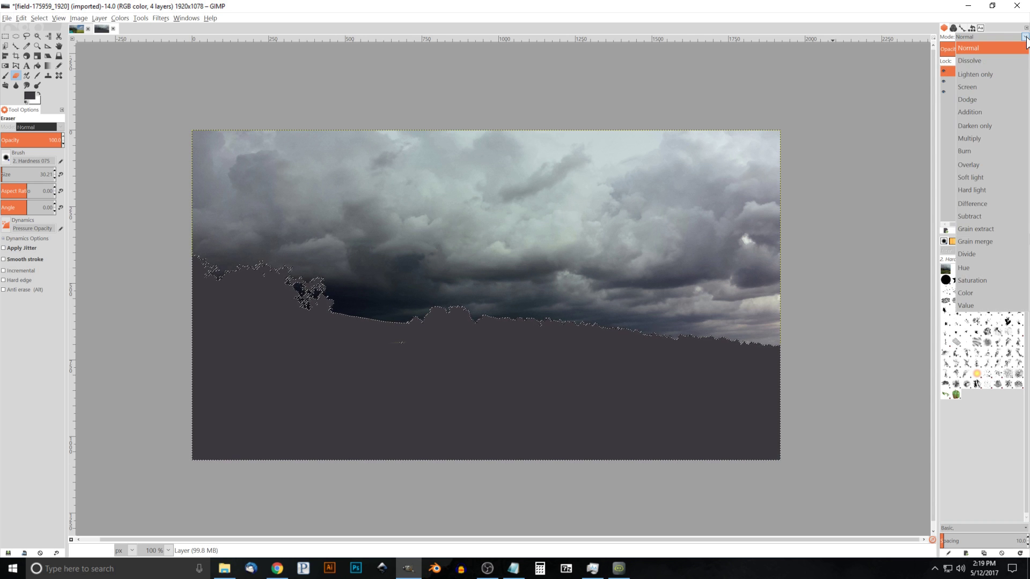
pyautogui.click(983, 185)
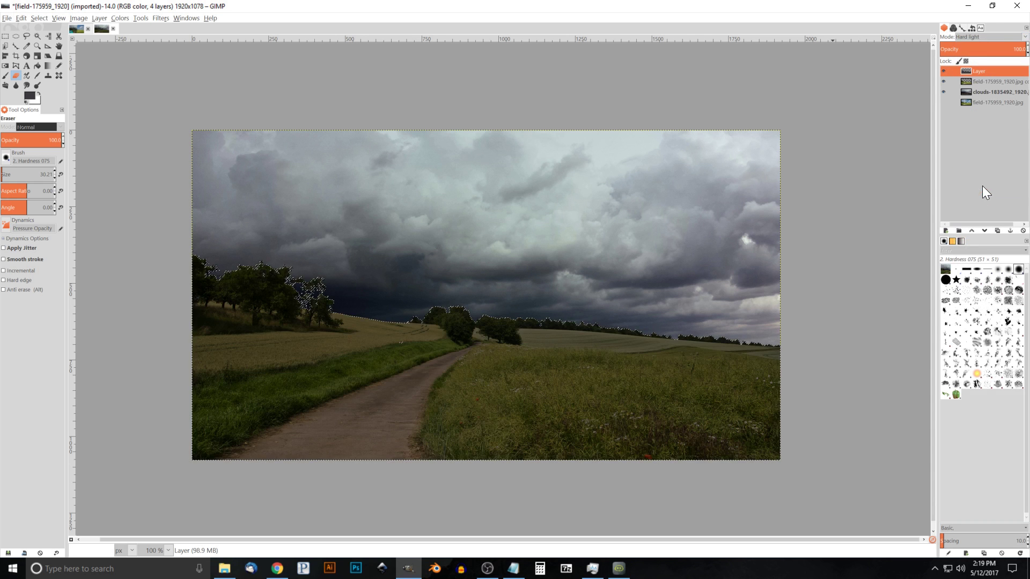
pyautogui.click(40, 19)
pyautogui.click(48, 40)
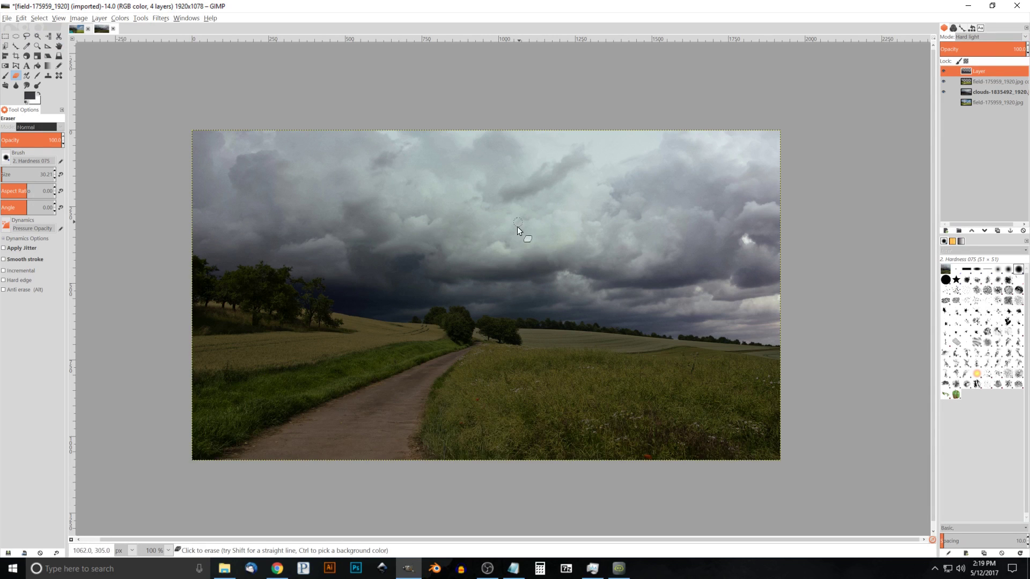
pyautogui.click(1008, 48)
pyautogui.moveTo(1008, 47)
pyautogui.mouseDown()
pyautogui.moveTo(1026, 50)
pyautogui.moveTo(1016, 51)
pyautogui.mouseUp()
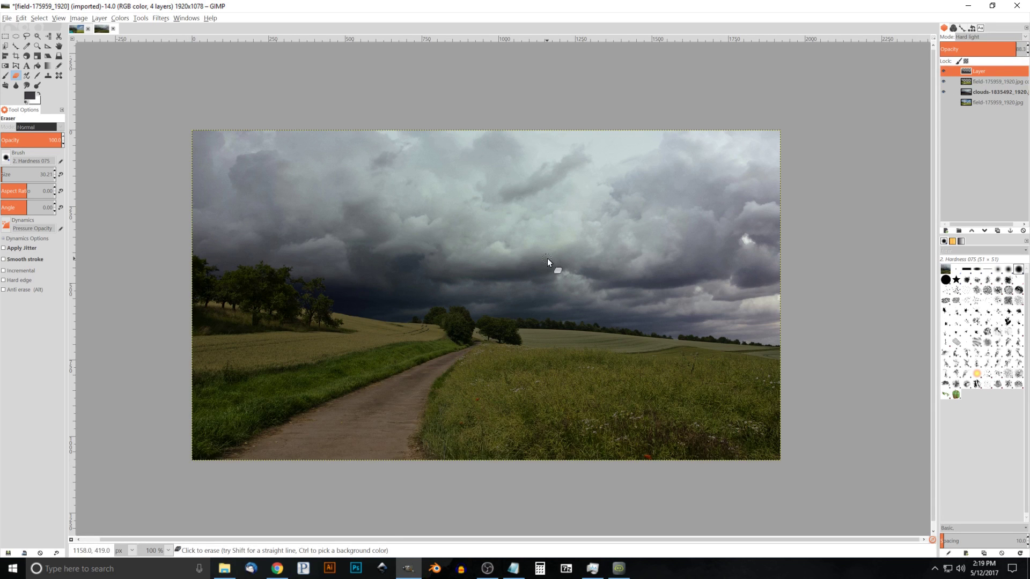
# Check the before-and-after thumbnail image for reference, and add a transparent layer above the darkening layer in the field image
pyautogui.click(79, 30)
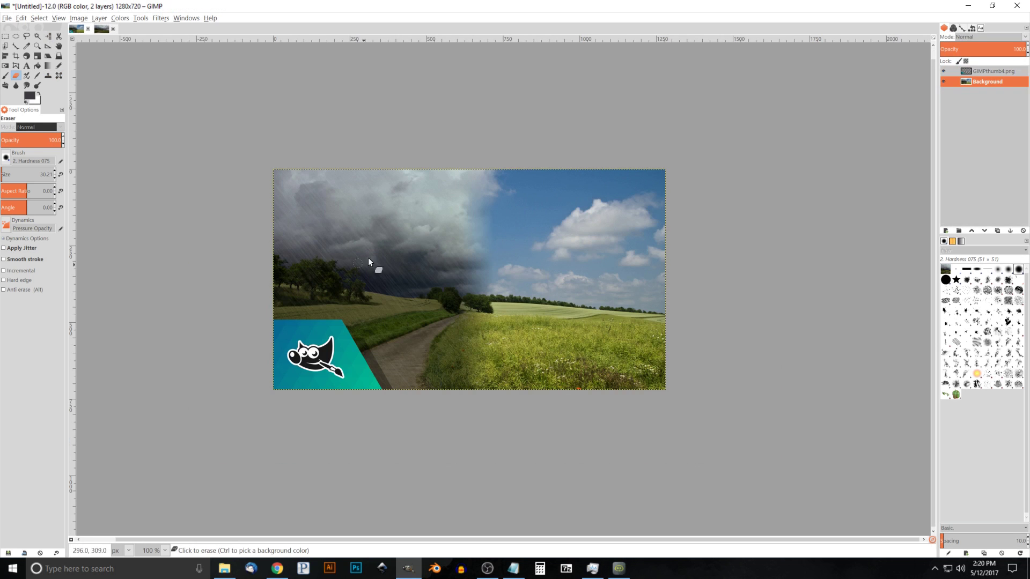
pyautogui.click(102, 30)
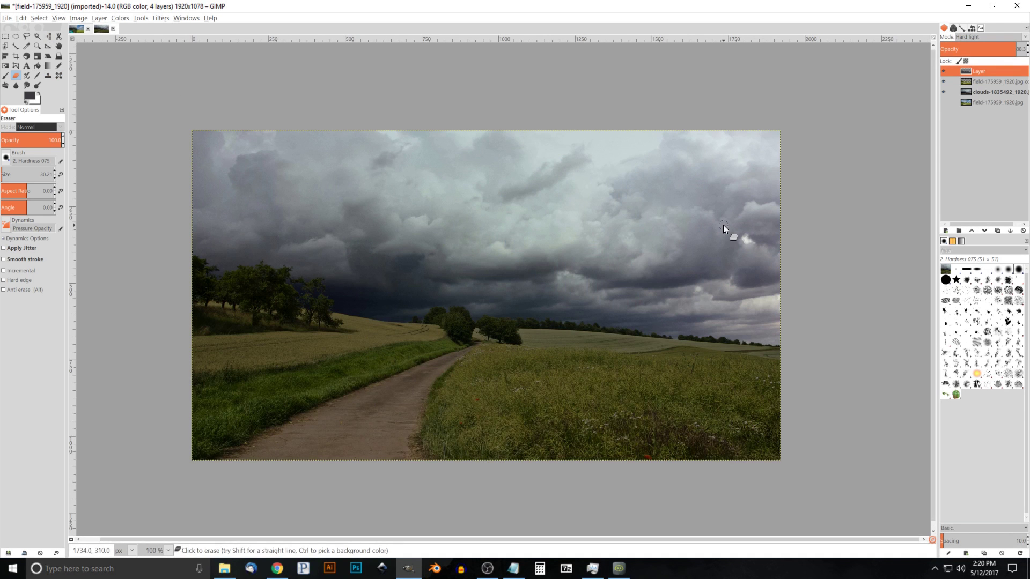
pyautogui.click(945, 231)
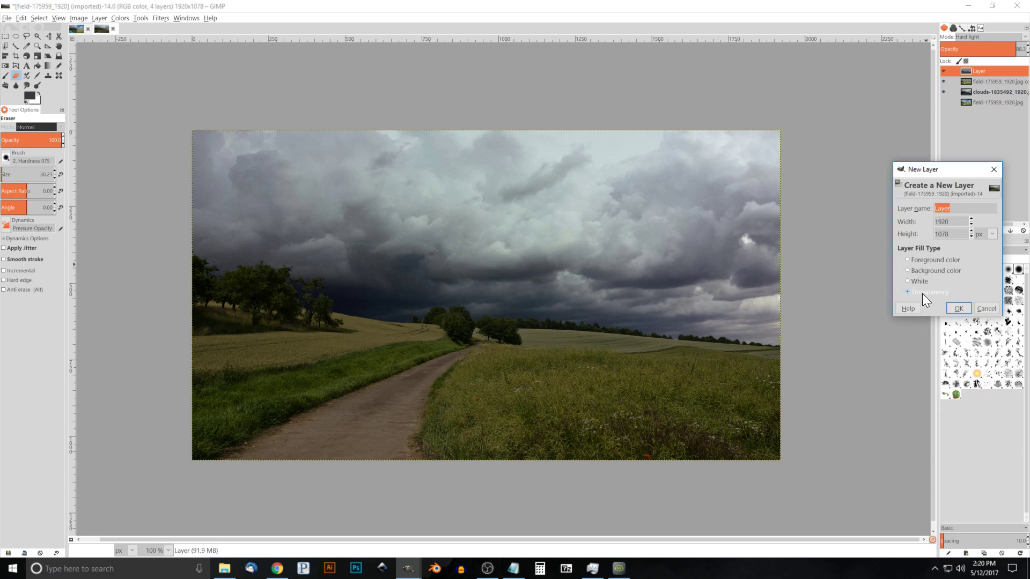
pyautogui.click(949, 308)
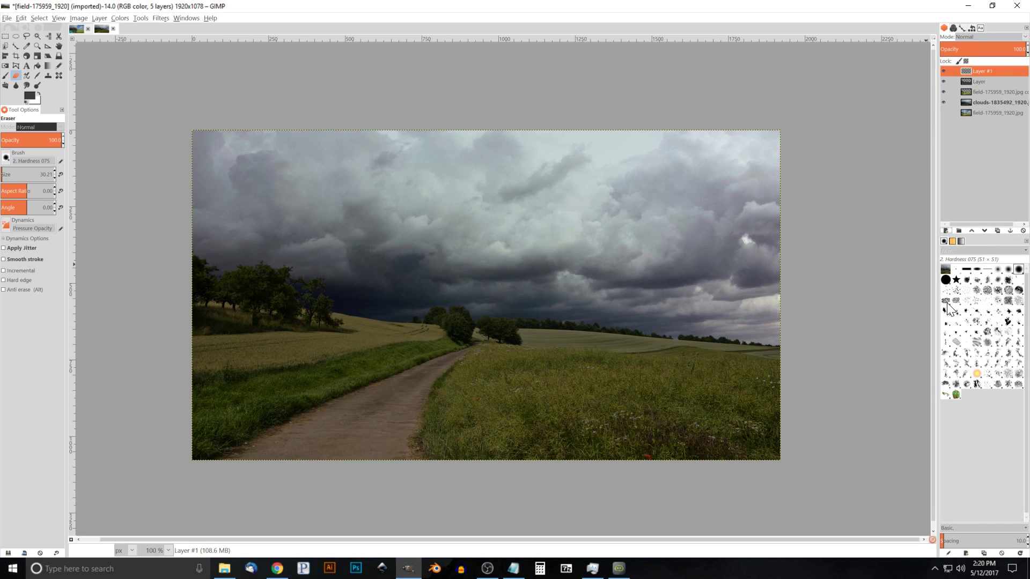
# Set up the Paintbrush with the Confetti brush at size about 305, keeping the dark gray foreground color
pyautogui.click(966, 302)
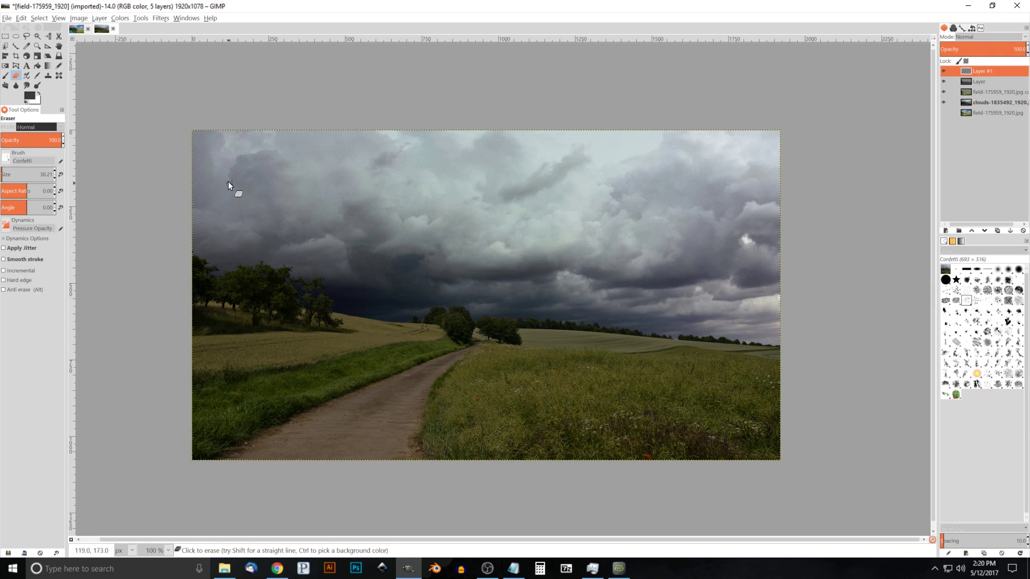
pyautogui.click(28, 96)
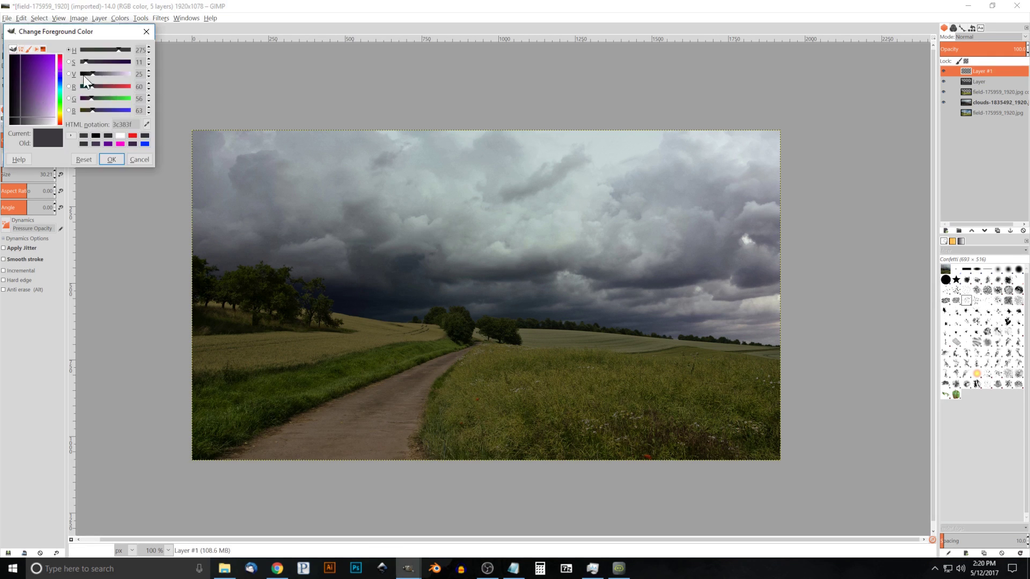
pyautogui.click(147, 31)
pyautogui.click(21, 175)
pyautogui.moveTo(21, 174); pyautogui.dragTo(17, 176)
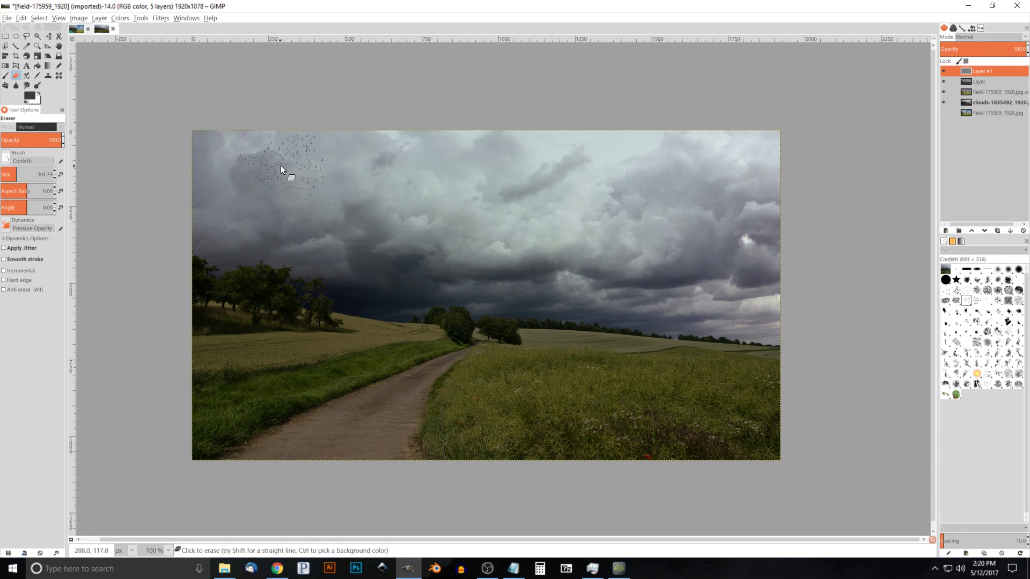
pyautogui.click(5, 76)
# Stamp confetti dots on the new layer across the whole image, covering the sky, trees, fields and path
pyautogui.click(242, 167)
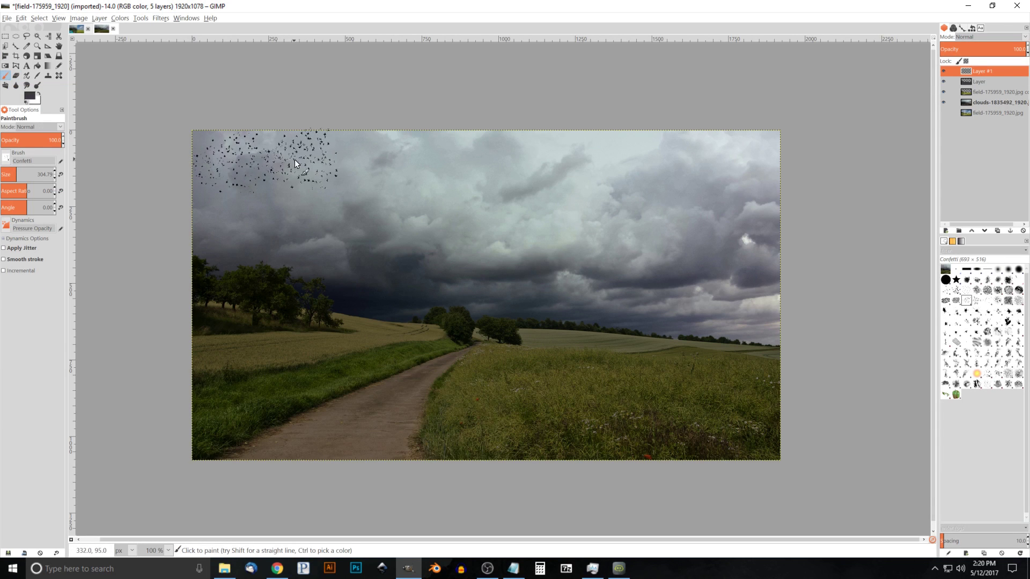
pyautogui.click(448, 160)
pyautogui.click(673, 154)
pyautogui.click(754, 153)
pyautogui.click(580, 195)
pyautogui.click(652, 198)
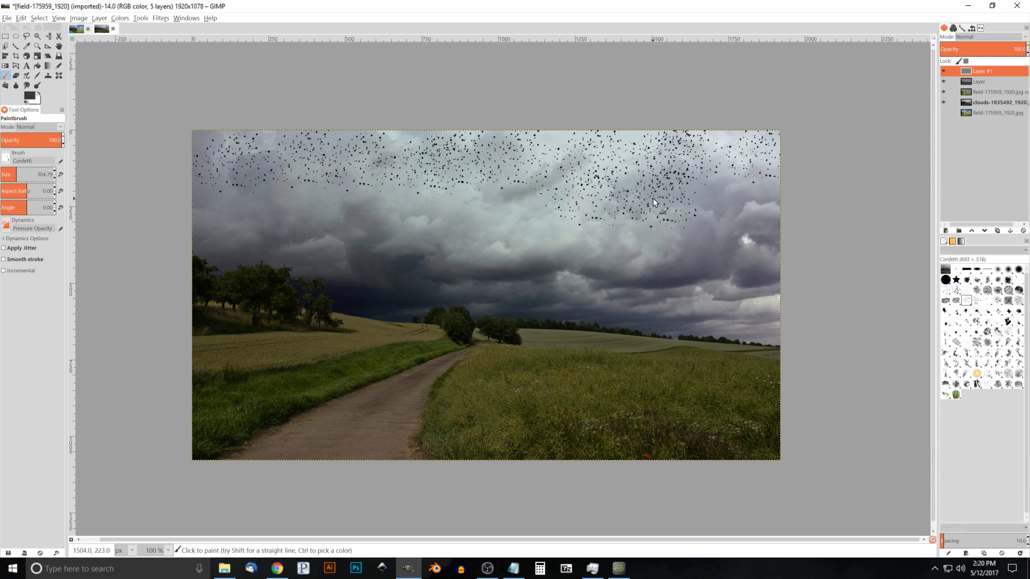
pyautogui.click(690, 228)
pyautogui.click(571, 270)
pyautogui.click(612, 310)
pyautogui.click(742, 314)
pyautogui.click(555, 236)
pyautogui.click(529, 201)
pyautogui.click(493, 220)
pyautogui.click(446, 262)
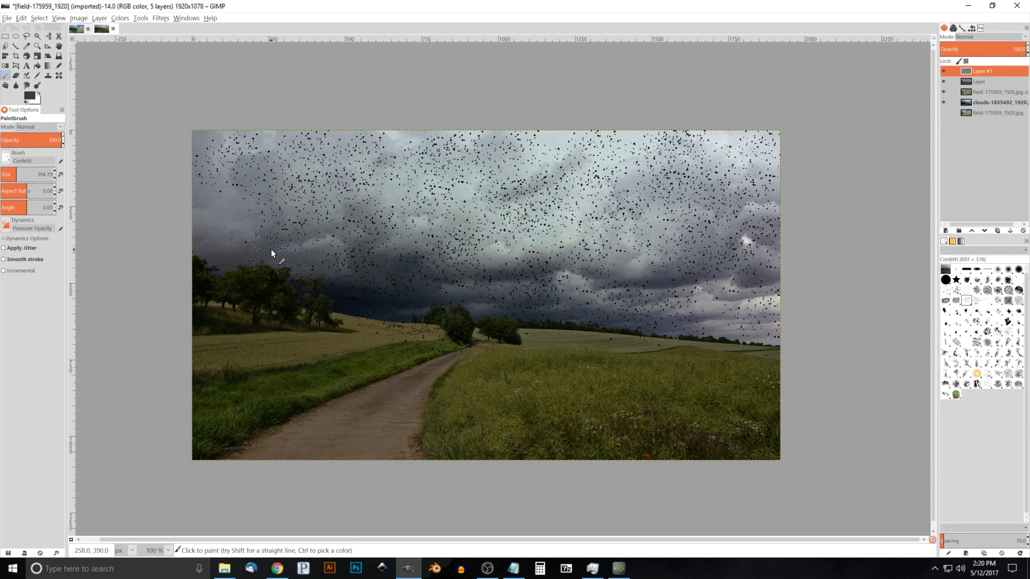
pyautogui.click(245, 347)
pyautogui.click(376, 410)
pyautogui.click(300, 433)
pyautogui.click(313, 373)
pyautogui.click(387, 445)
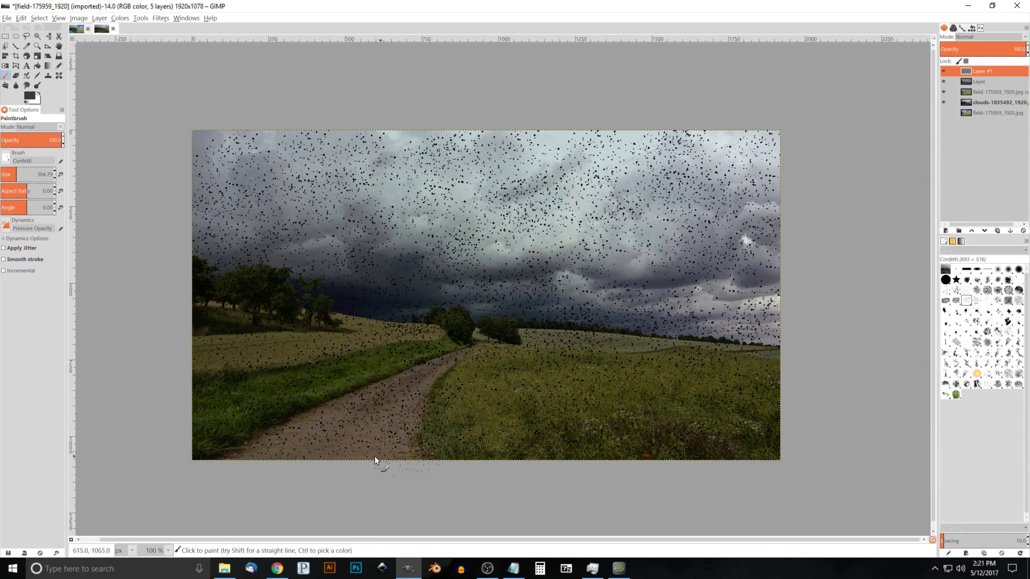
# Invert the confetti layer's colors and apply a linear Motion Blur with length 92 and angle 50 to form rain streaks
pyautogui.click(127, 17)
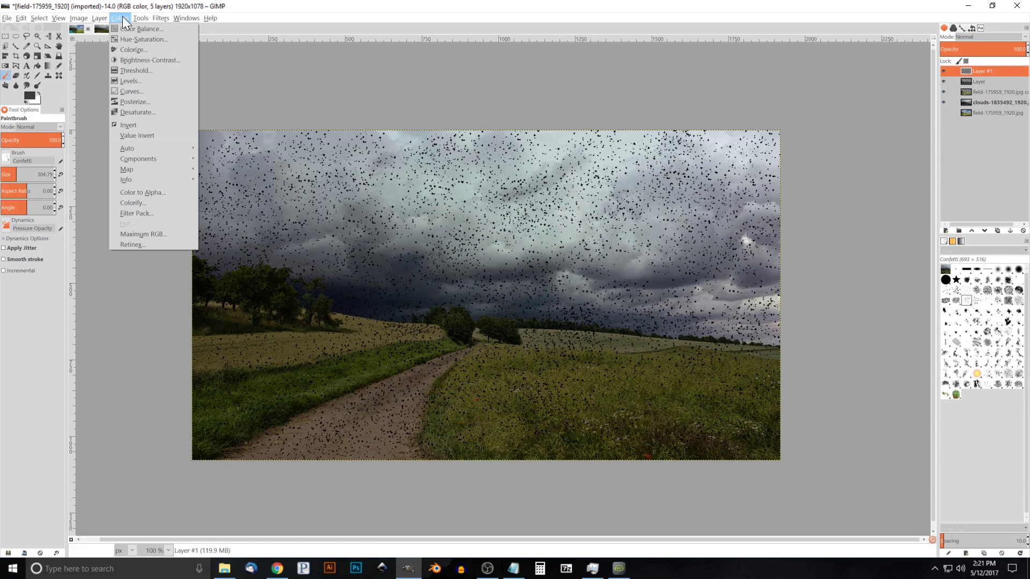
pyautogui.click(137, 124)
pyautogui.click(162, 17)
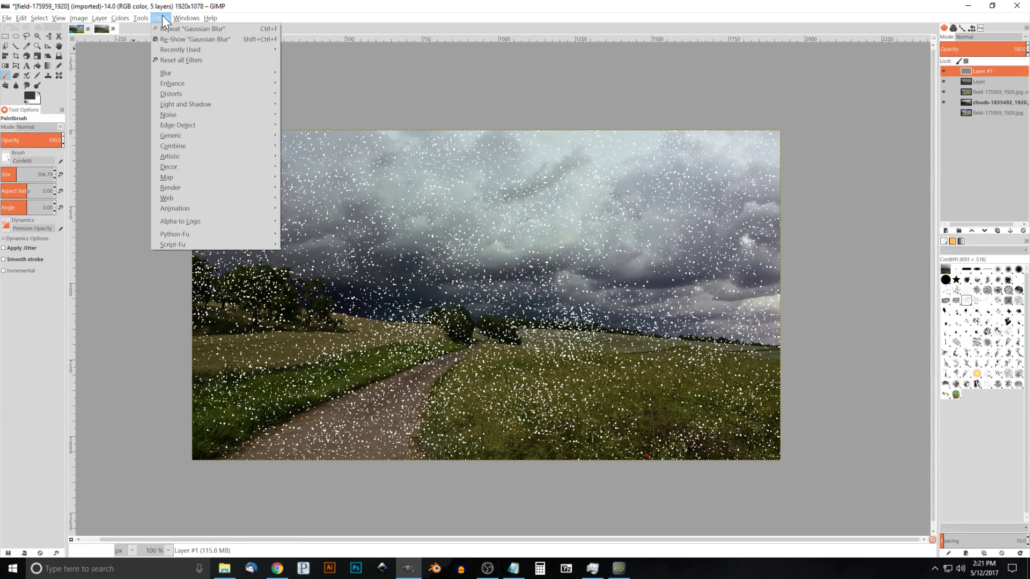
pyautogui.moveTo(178, 73)
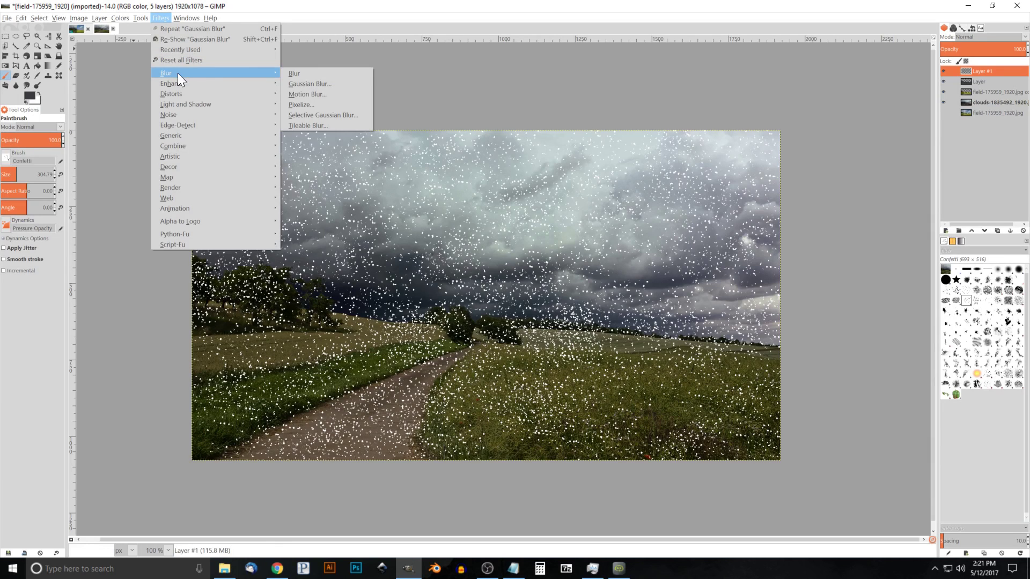
pyautogui.click(327, 94)
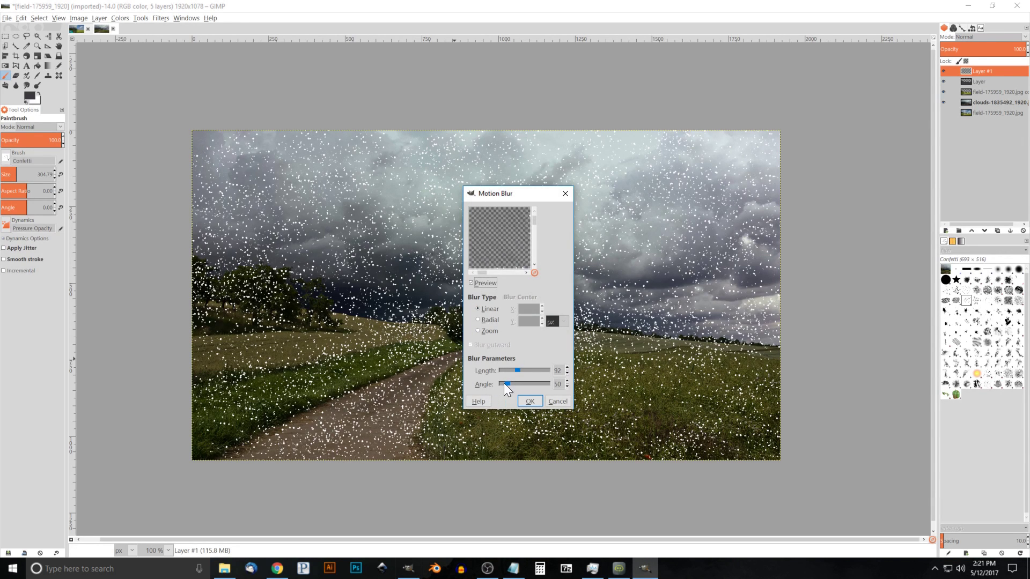
pyautogui.click(533, 401)
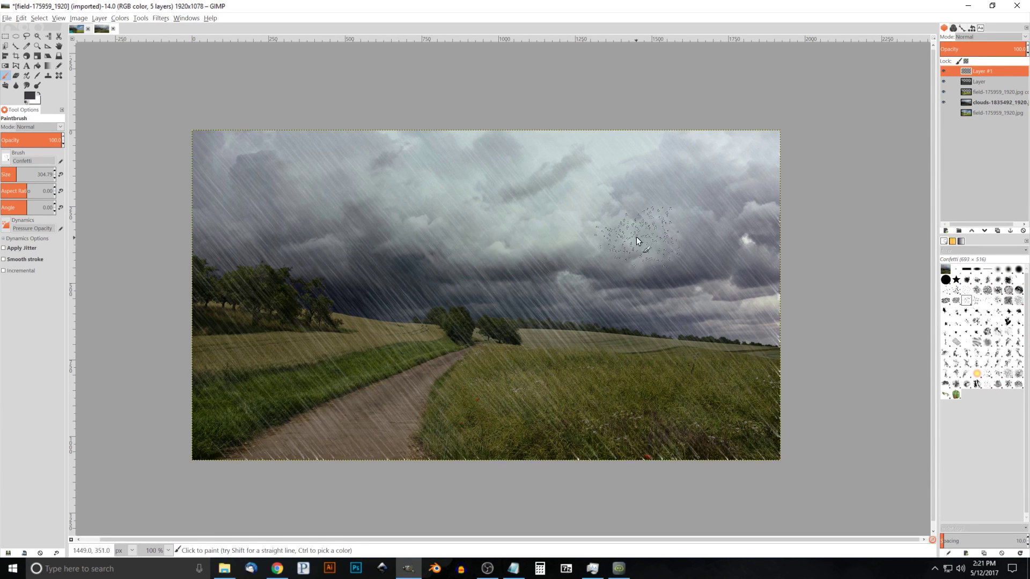
# Lower the rain layer's opacity to about 60 and erase the bright streak ends along the image's lower edge with the Hardness 025 brush
pyautogui.moveTo(1005, 48); pyautogui.dragTo(992, 49)
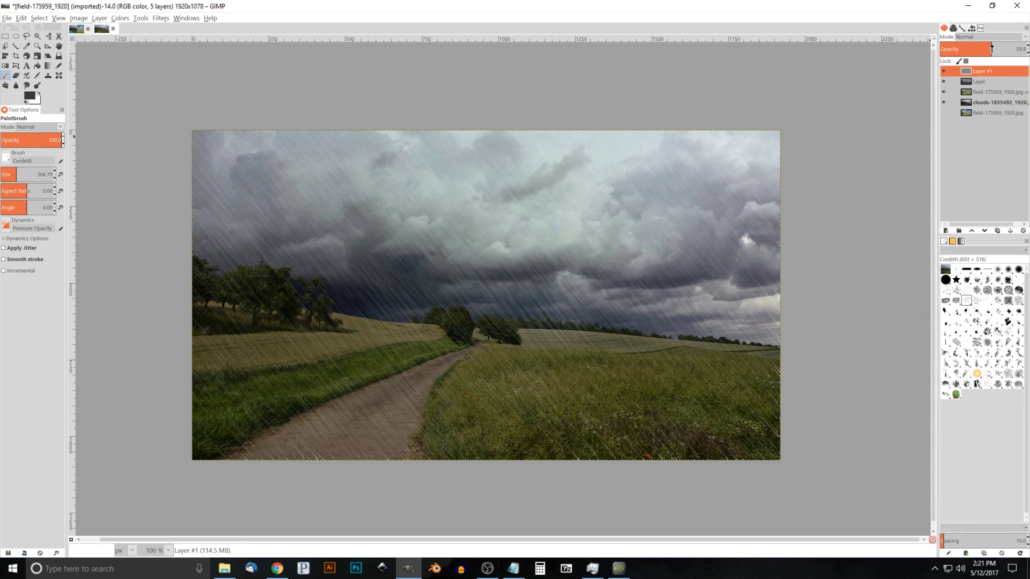
pyautogui.scroll(-1, 687, 279)
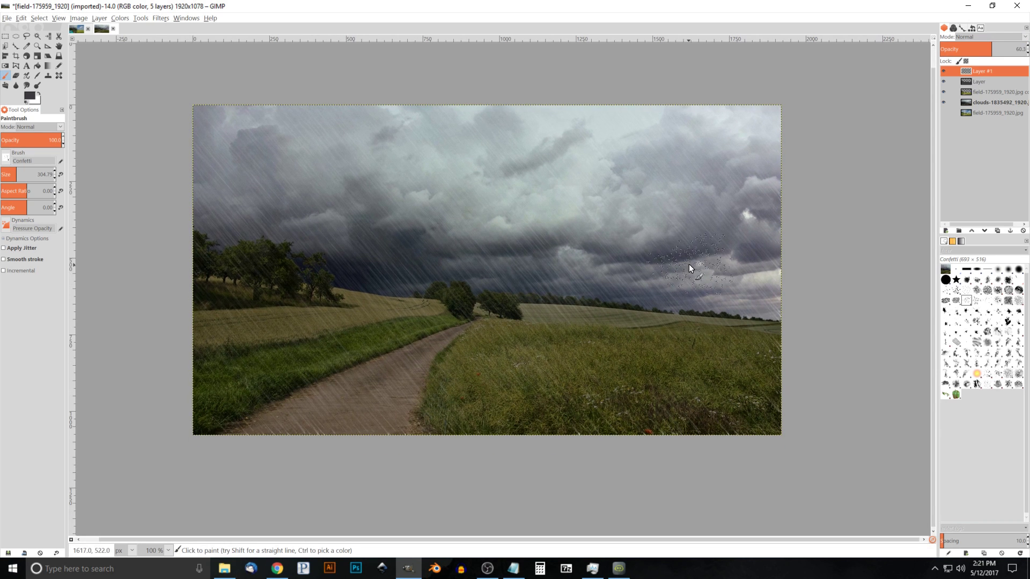
pyautogui.moveTo(285, 441); pyautogui.dragTo(310, 445)
pyautogui.click(16, 75)
pyautogui.click(998, 270)
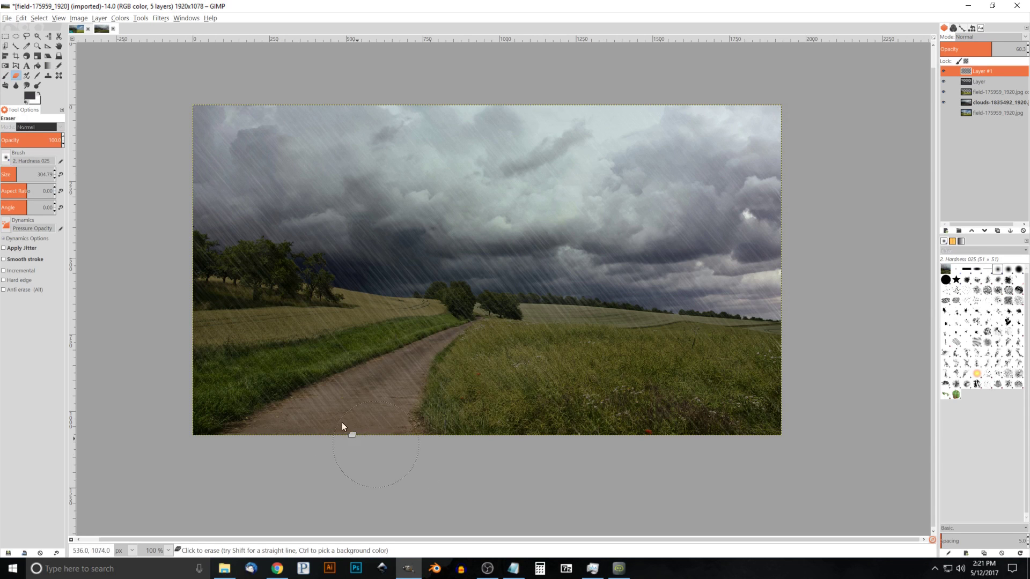
pyautogui.moveTo(687, 253); pyautogui.dragTo(681, 275)
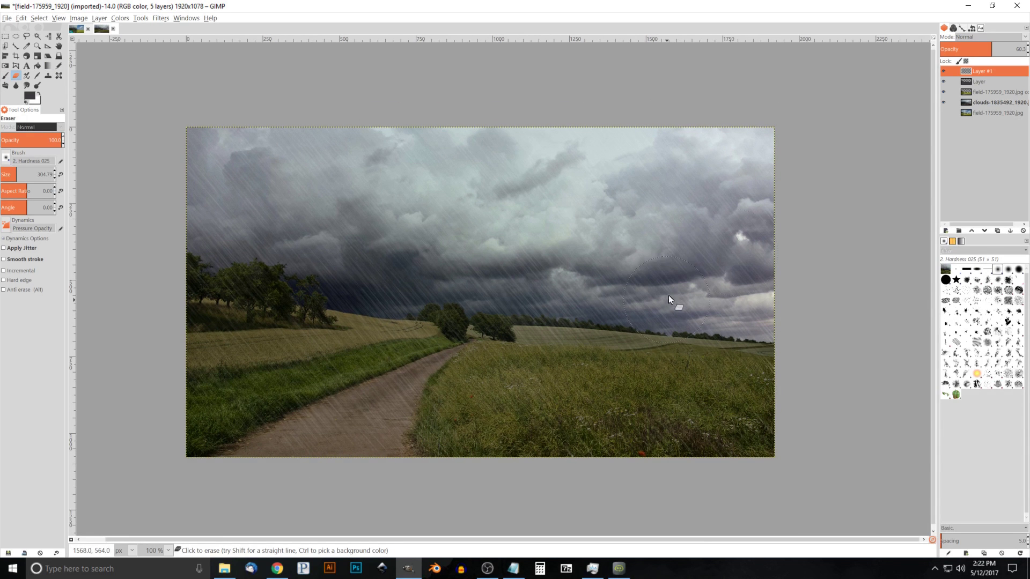
# Move the original field photo layer to the top of the stack and toggle its visibility to compare before and after
pyautogui.click(986, 113)
pyautogui.moveTo(989, 112); pyautogui.dragTo(989, 71)
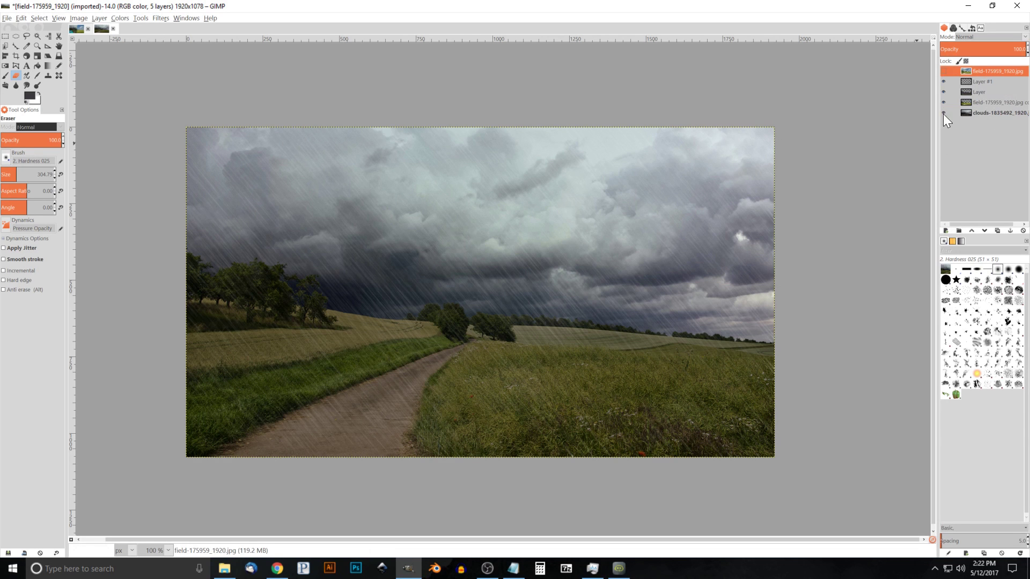
pyautogui.click(944, 71)
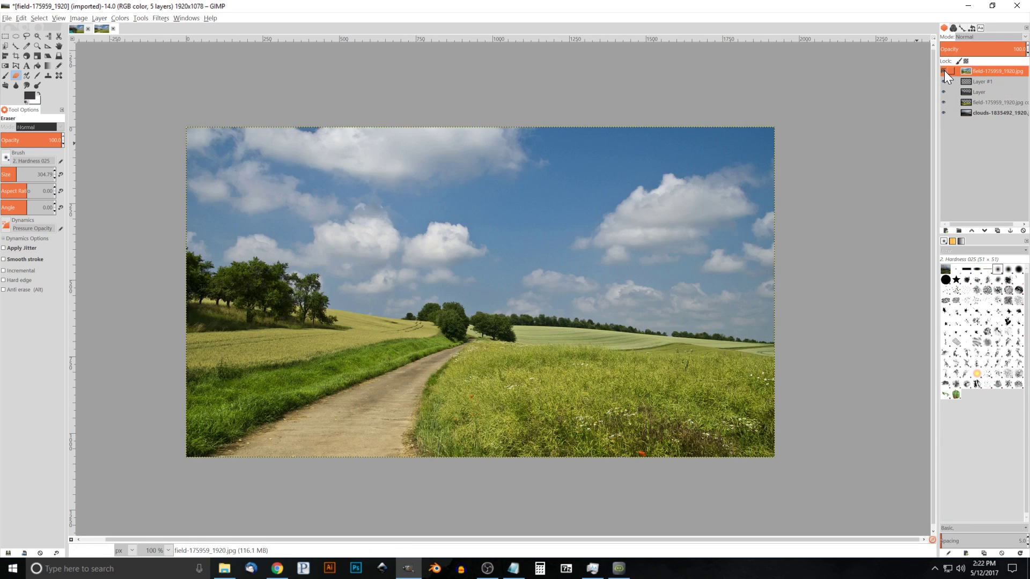
pyautogui.click(944, 71)
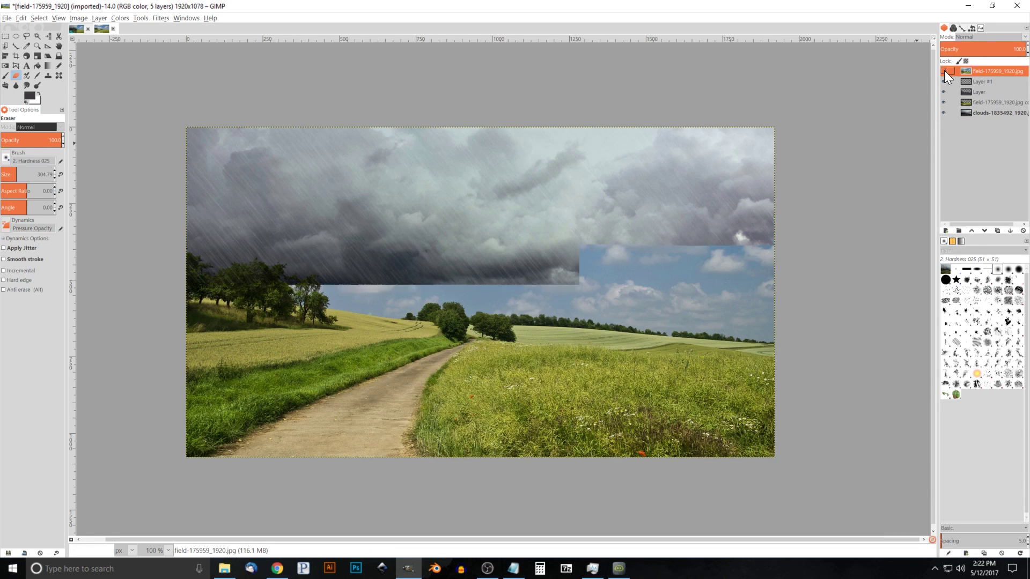